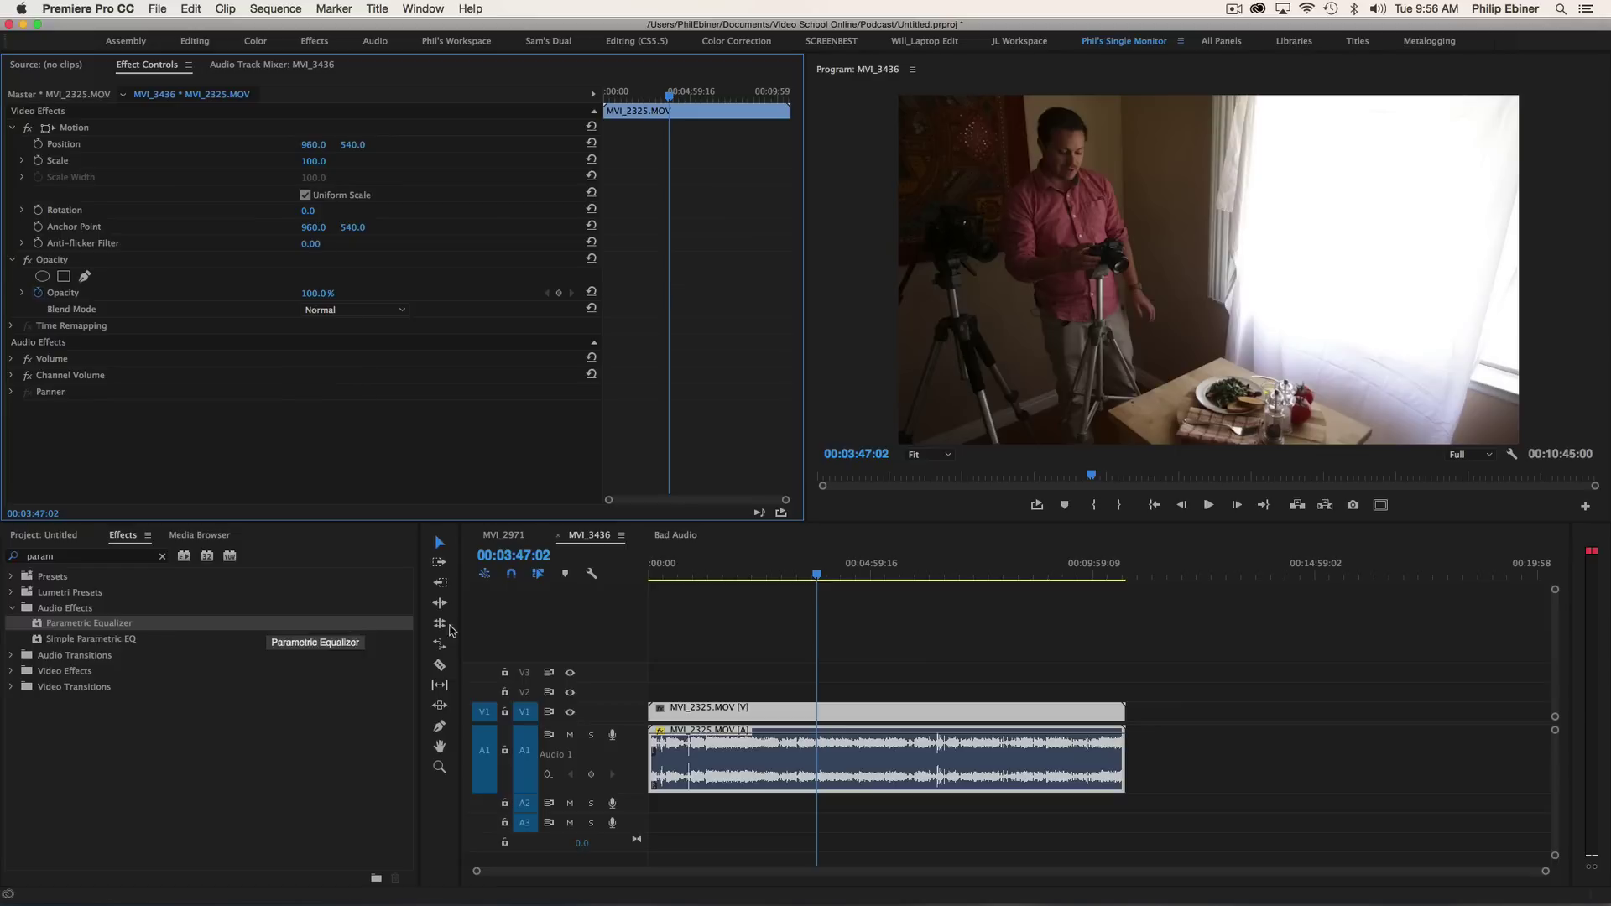
Move the playhead earlier and drop Parametric Equalizer onto the MVI_2325.MOV audio clip.
drag(841, 573, 804, 573)
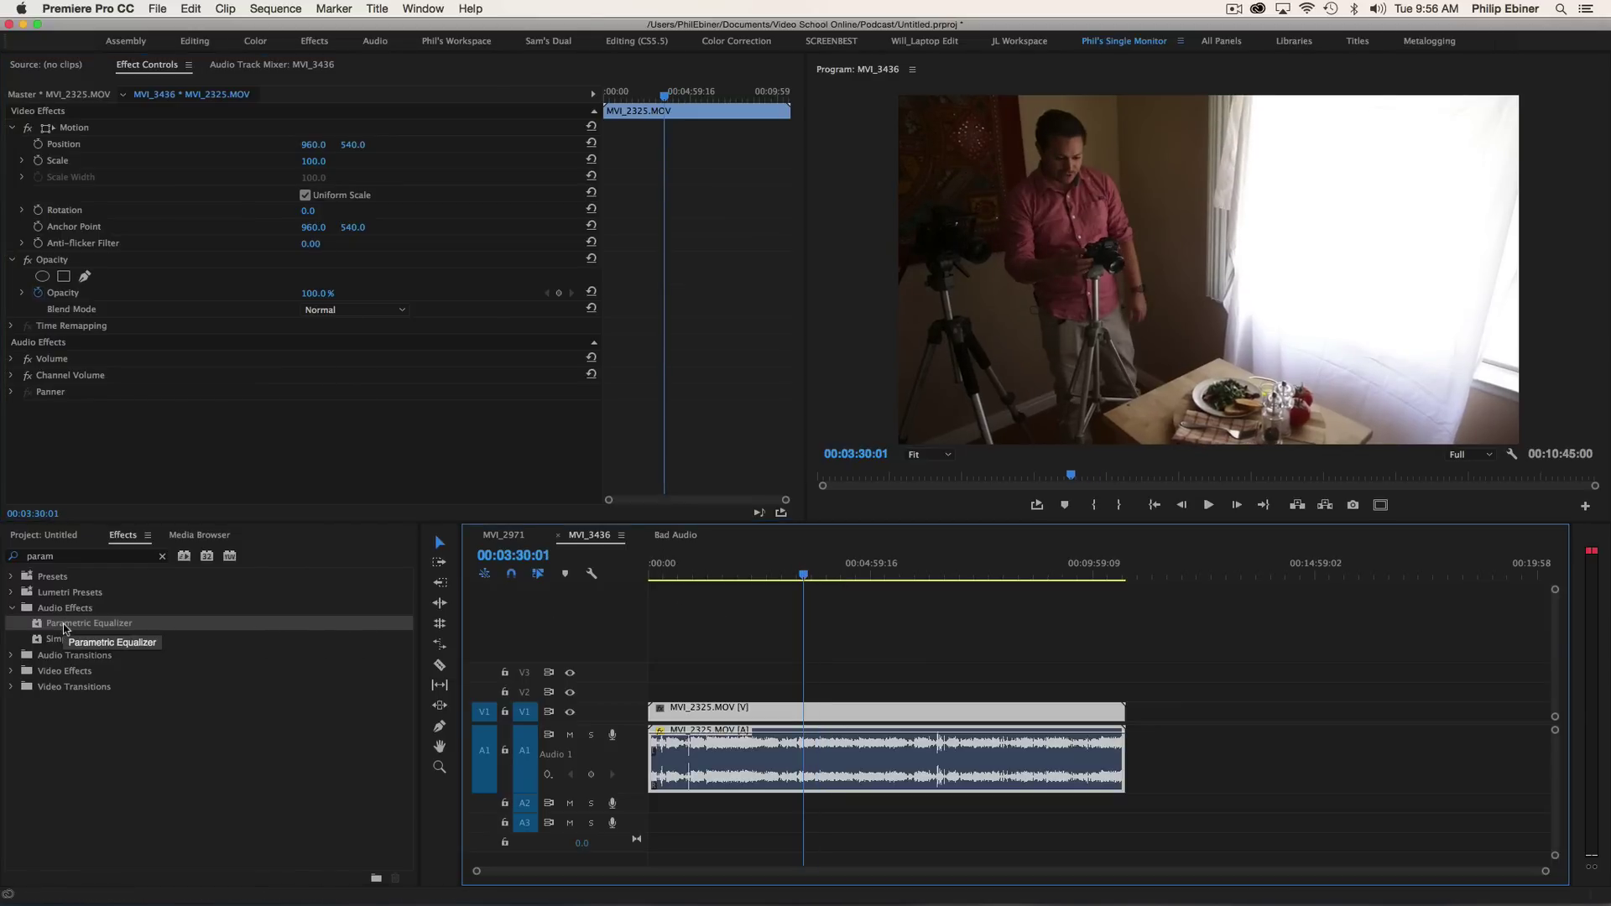
drag(65, 629, 787, 757)
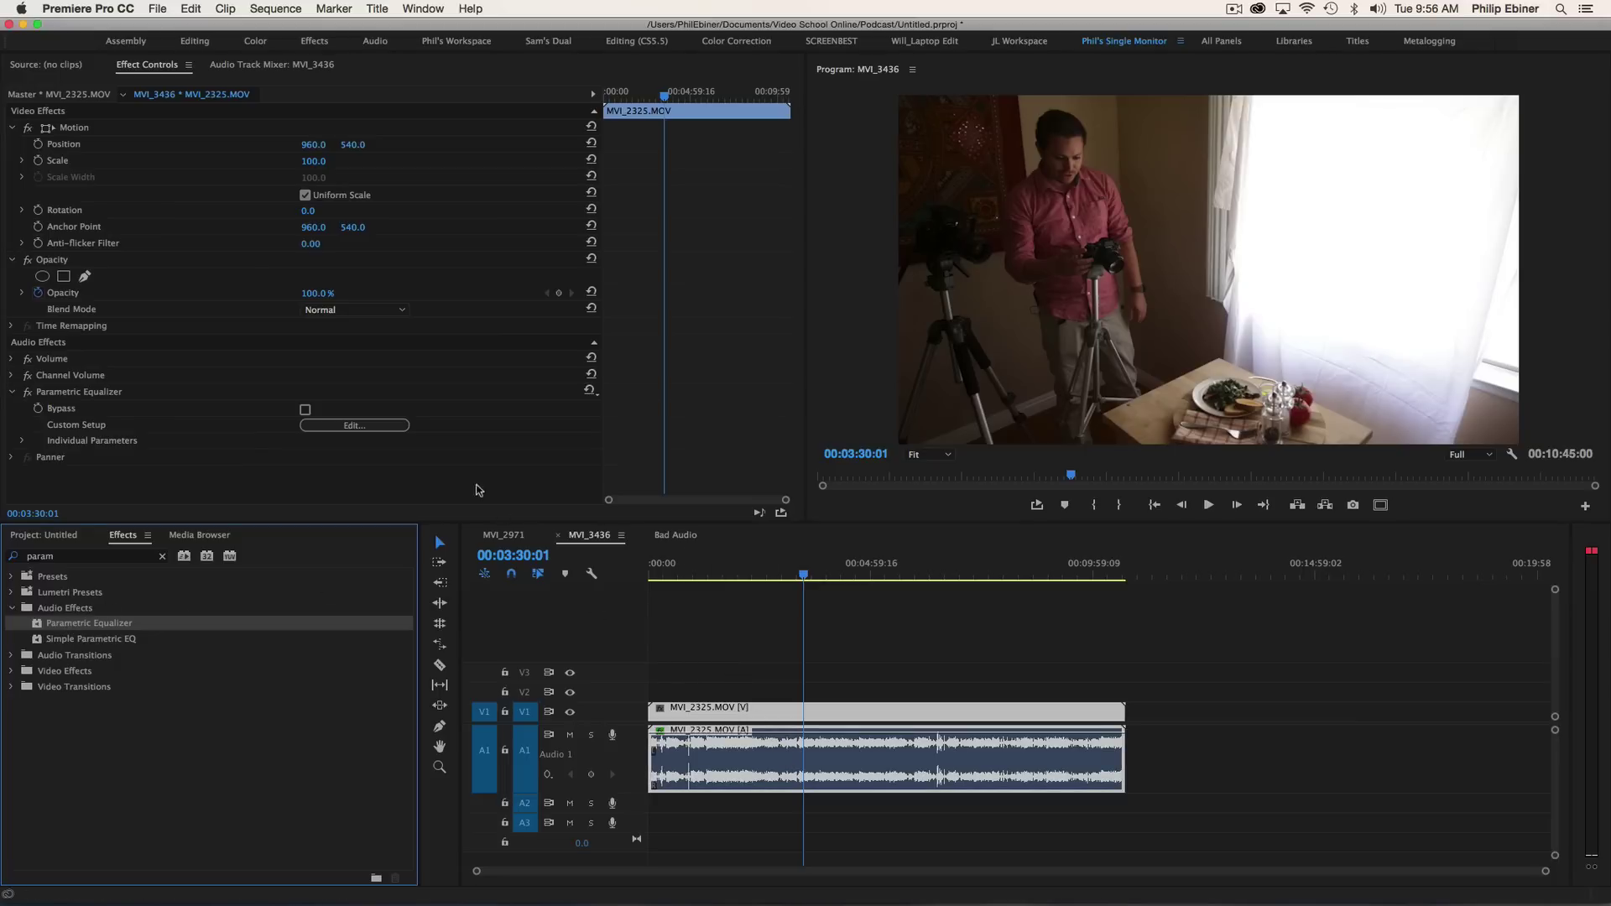
Open the equalizer's Custom Setup editor, test-drag band 2, and show the Presets list.
click(340, 428)
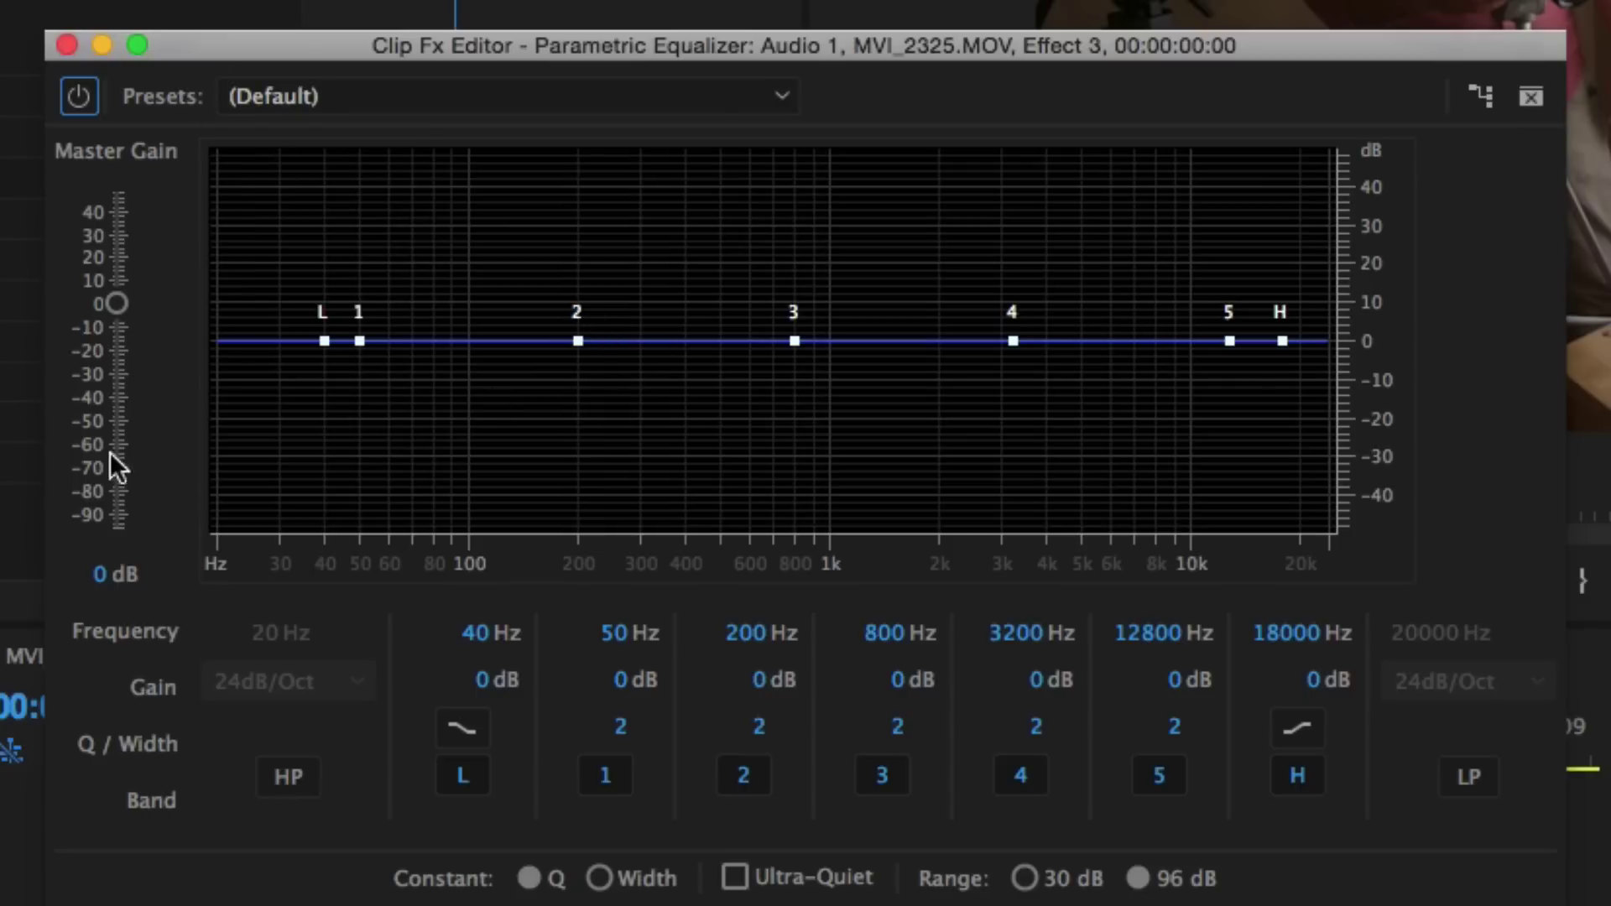
mouse_move(589, 341)
mouse_down()
mouse_move(579, 228)
mouse_move(587, 436)
mouse_move(578, 341)
mouse_up()
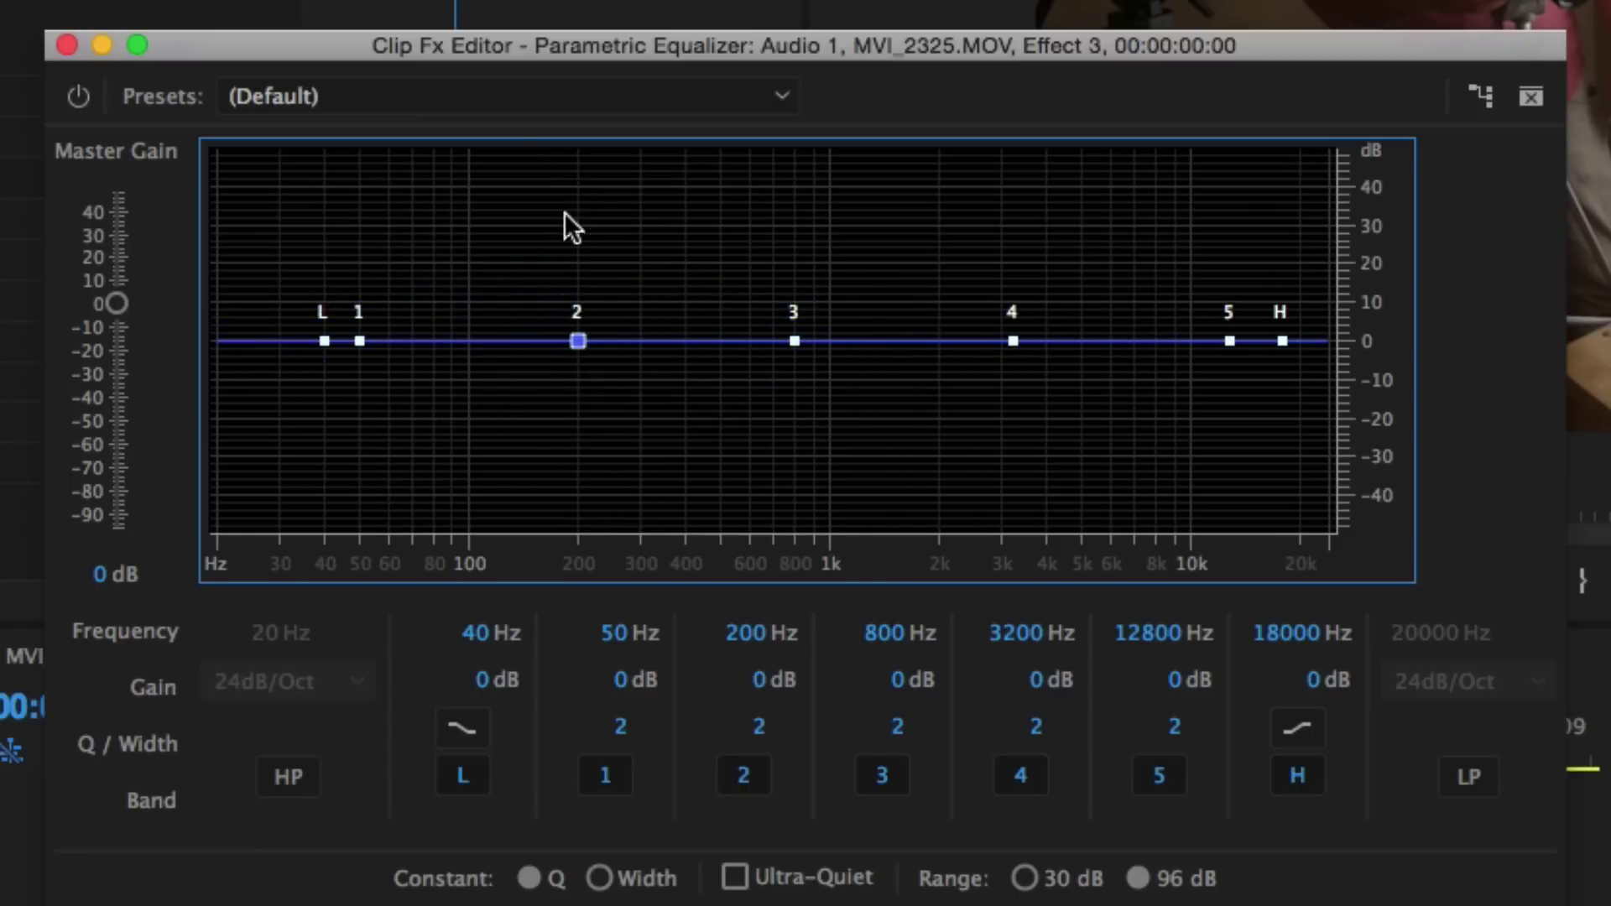
click(555, 92)
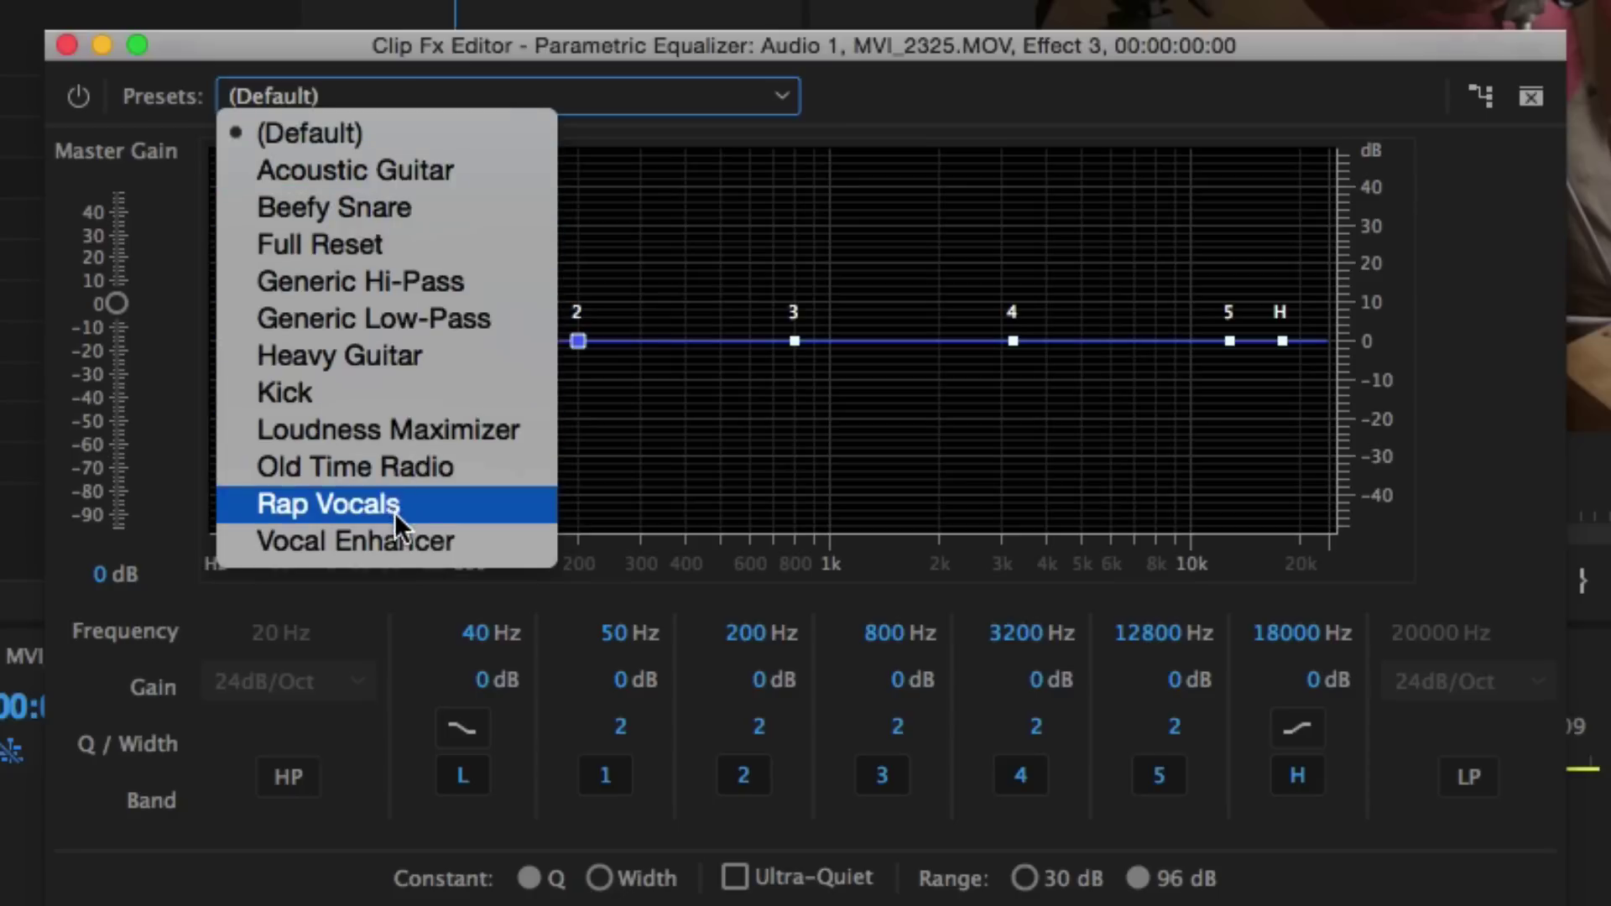
Close the Presets list without choosing a preset, leaving the equalizer on (Default).
click(904, 102)
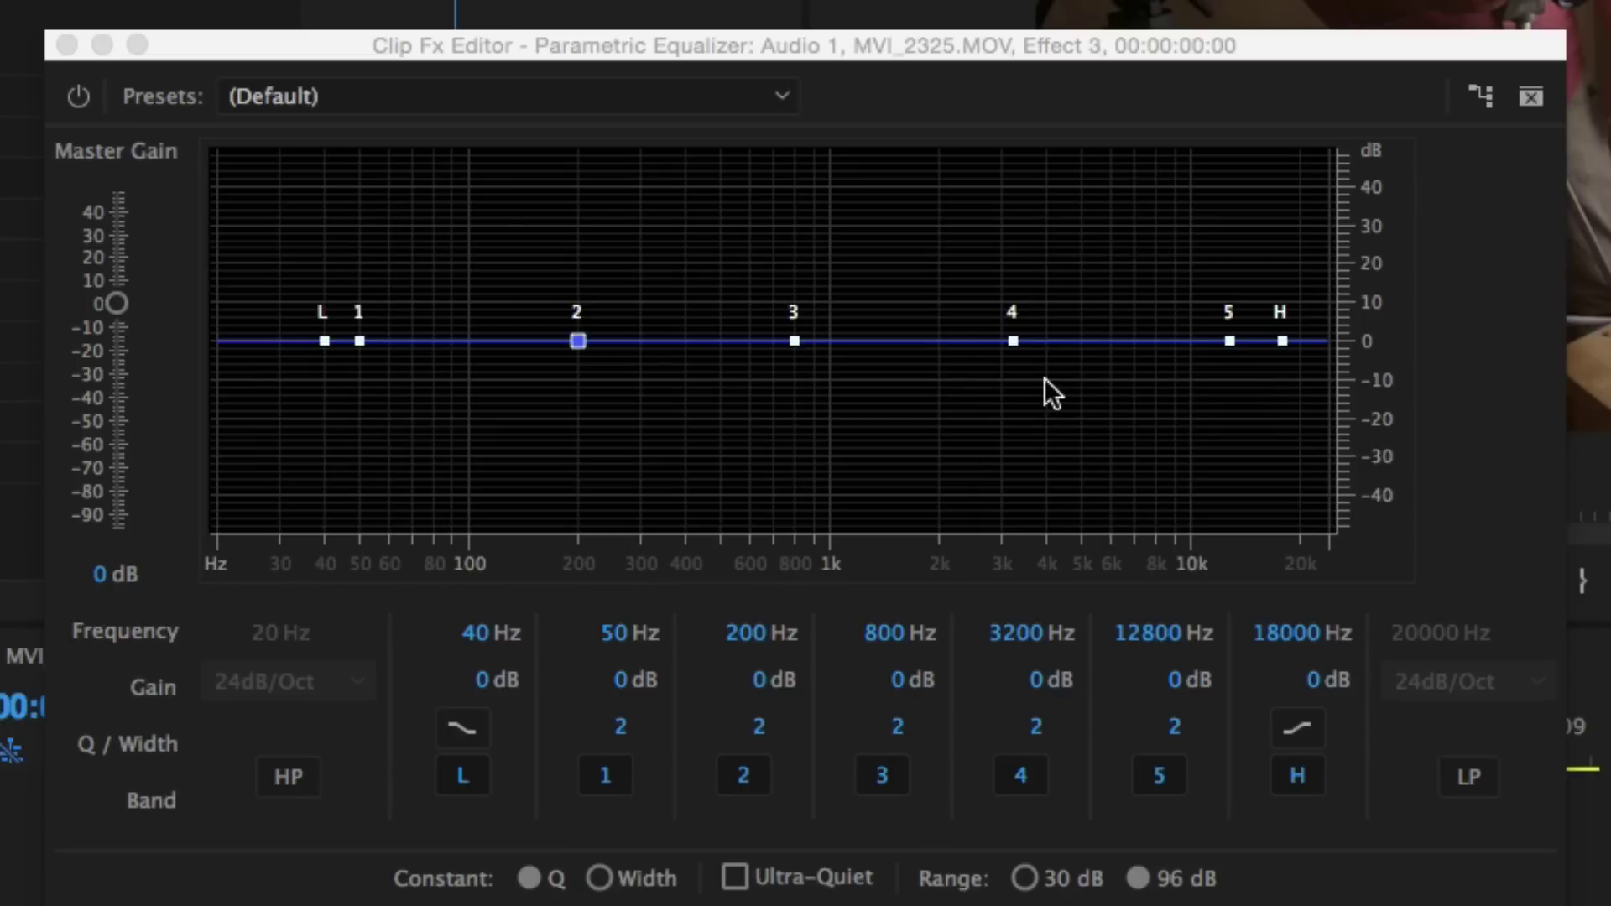
Shape band 4 into a tall narrow peak with Q 24.7, and save the project.
click(1012, 342)
drag(1013, 342, 1020, 250)
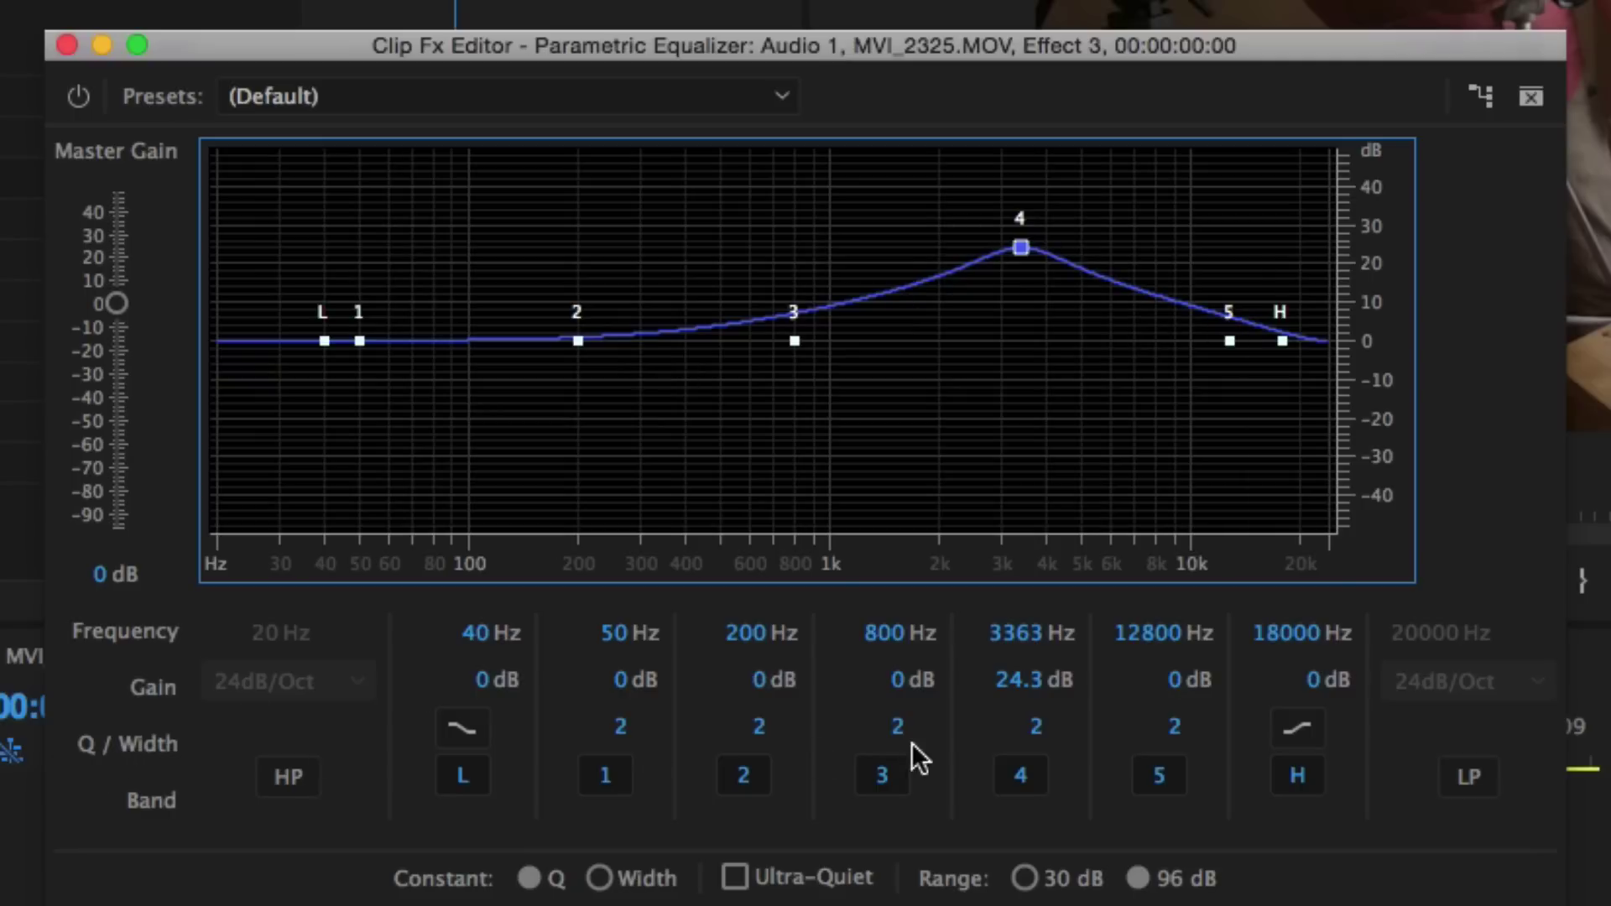
click(1032, 724)
drag(1029, 721, 1465, 728)
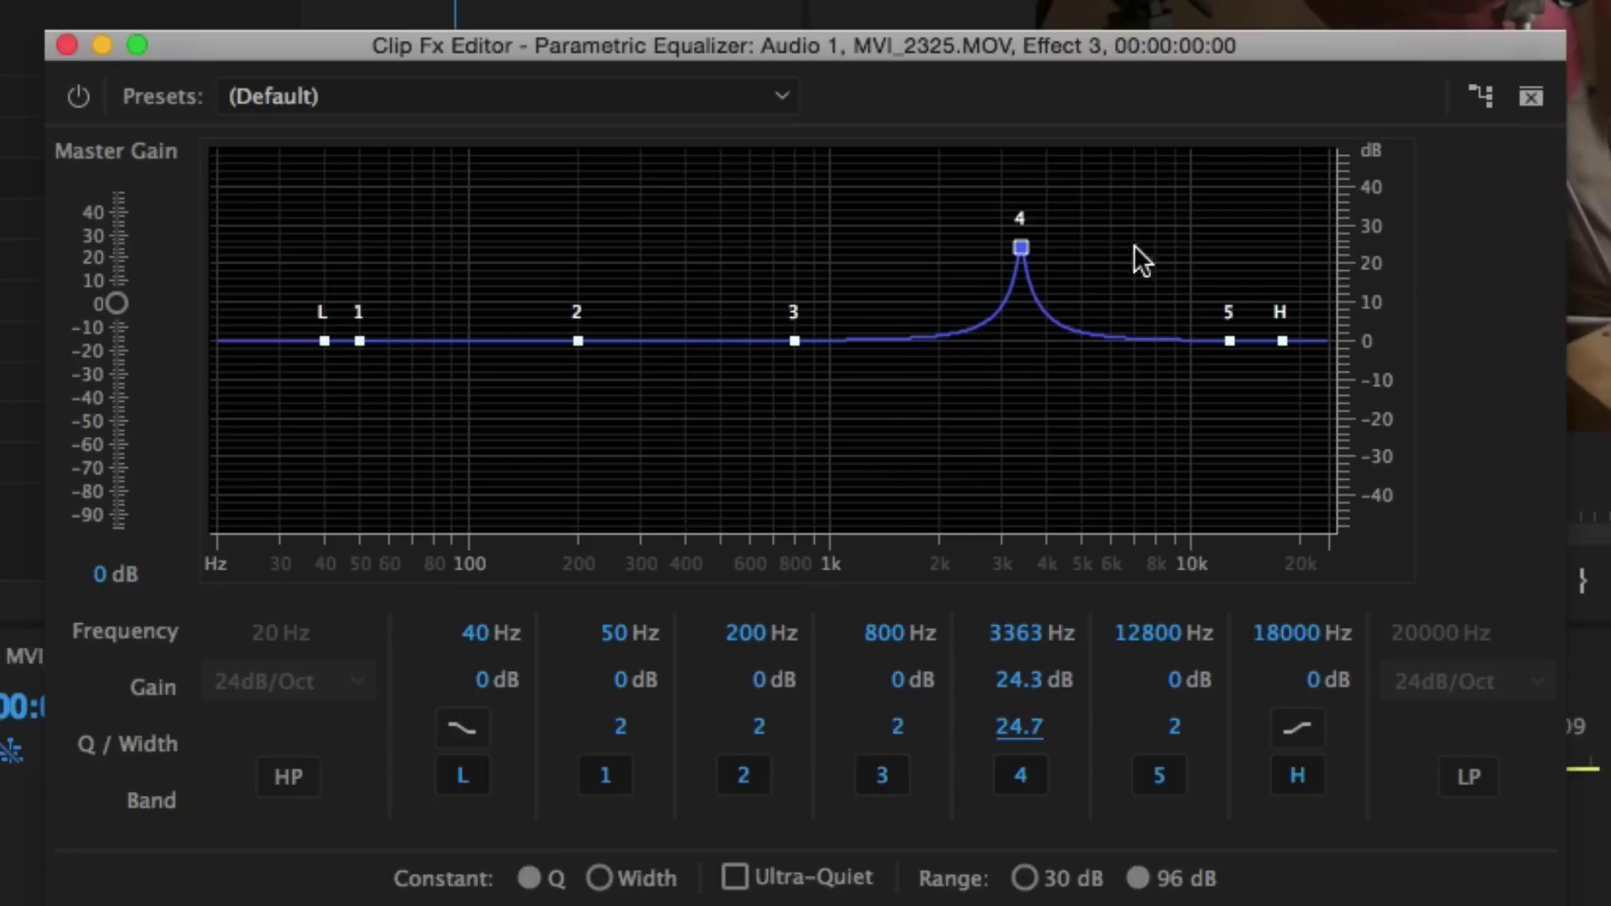
drag(1021, 248, 1032, 341)
mouse_move(1031, 346)
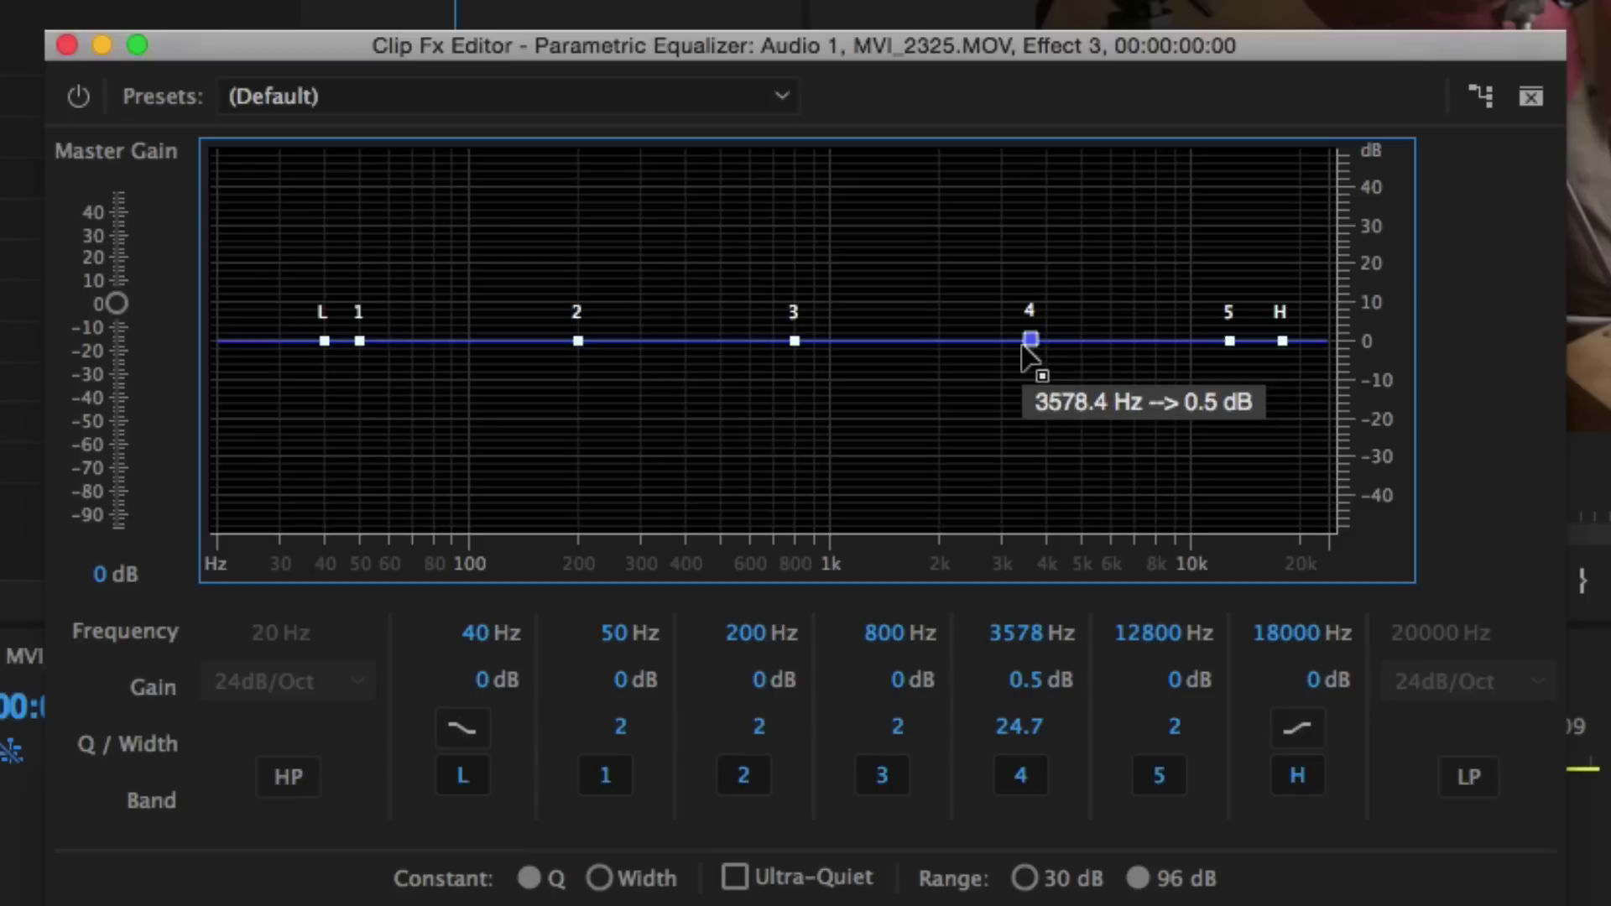
drag(1027, 342, 1003, 225)
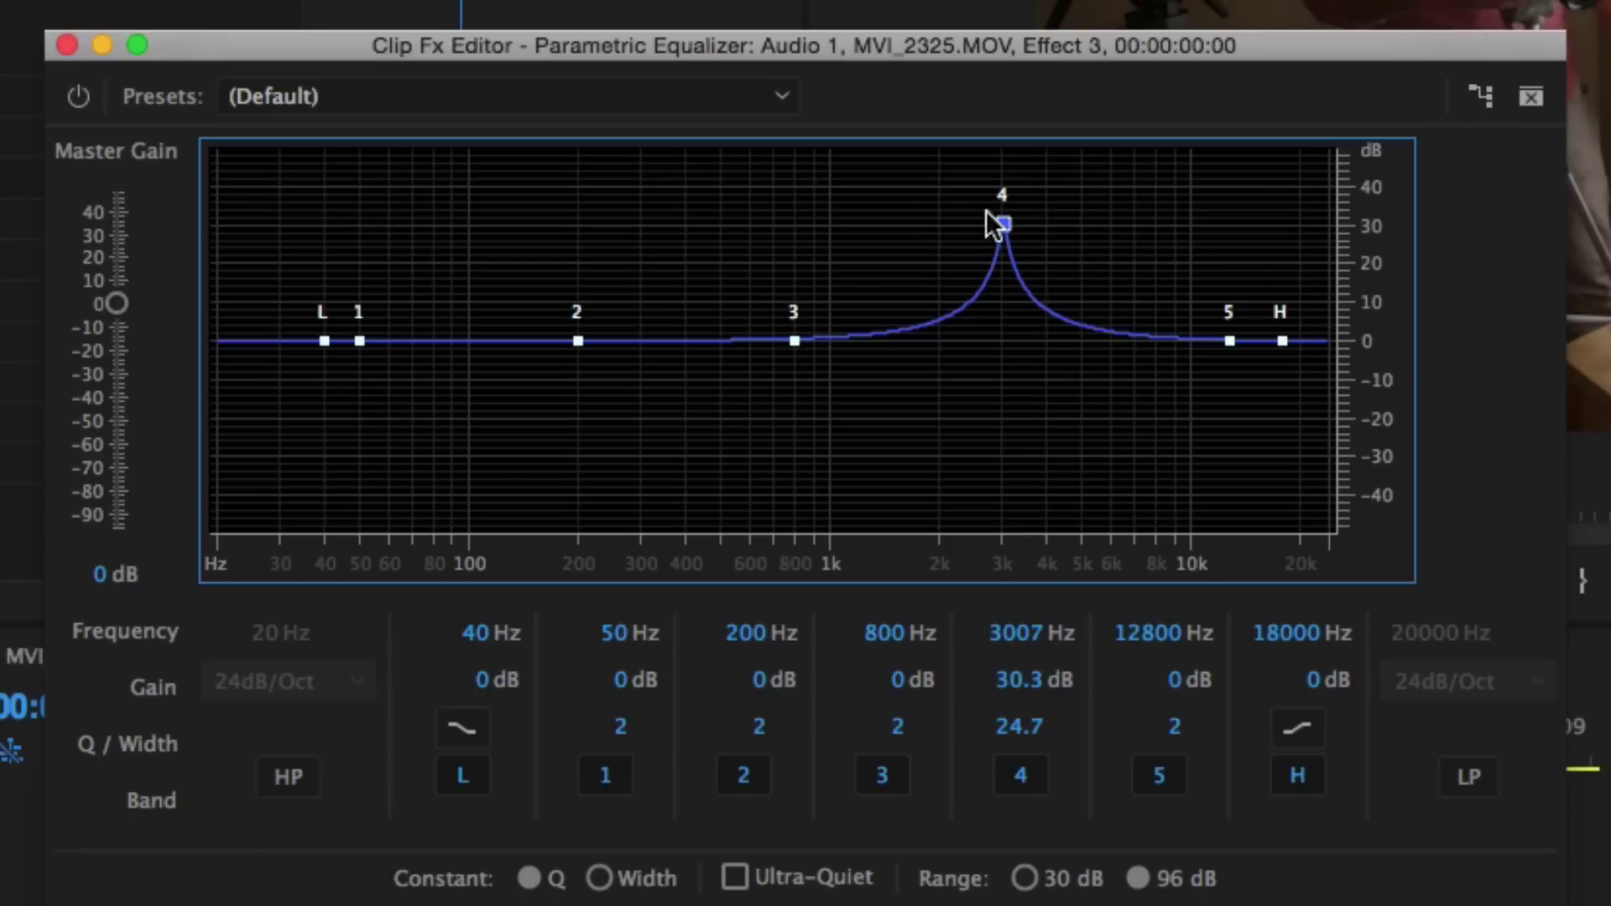
key(super+s)
Sweep band 4's peak to find the ring at 2655 Hz, then cut it to −15.1 dB.
drag(1004, 226, 1106, 226)
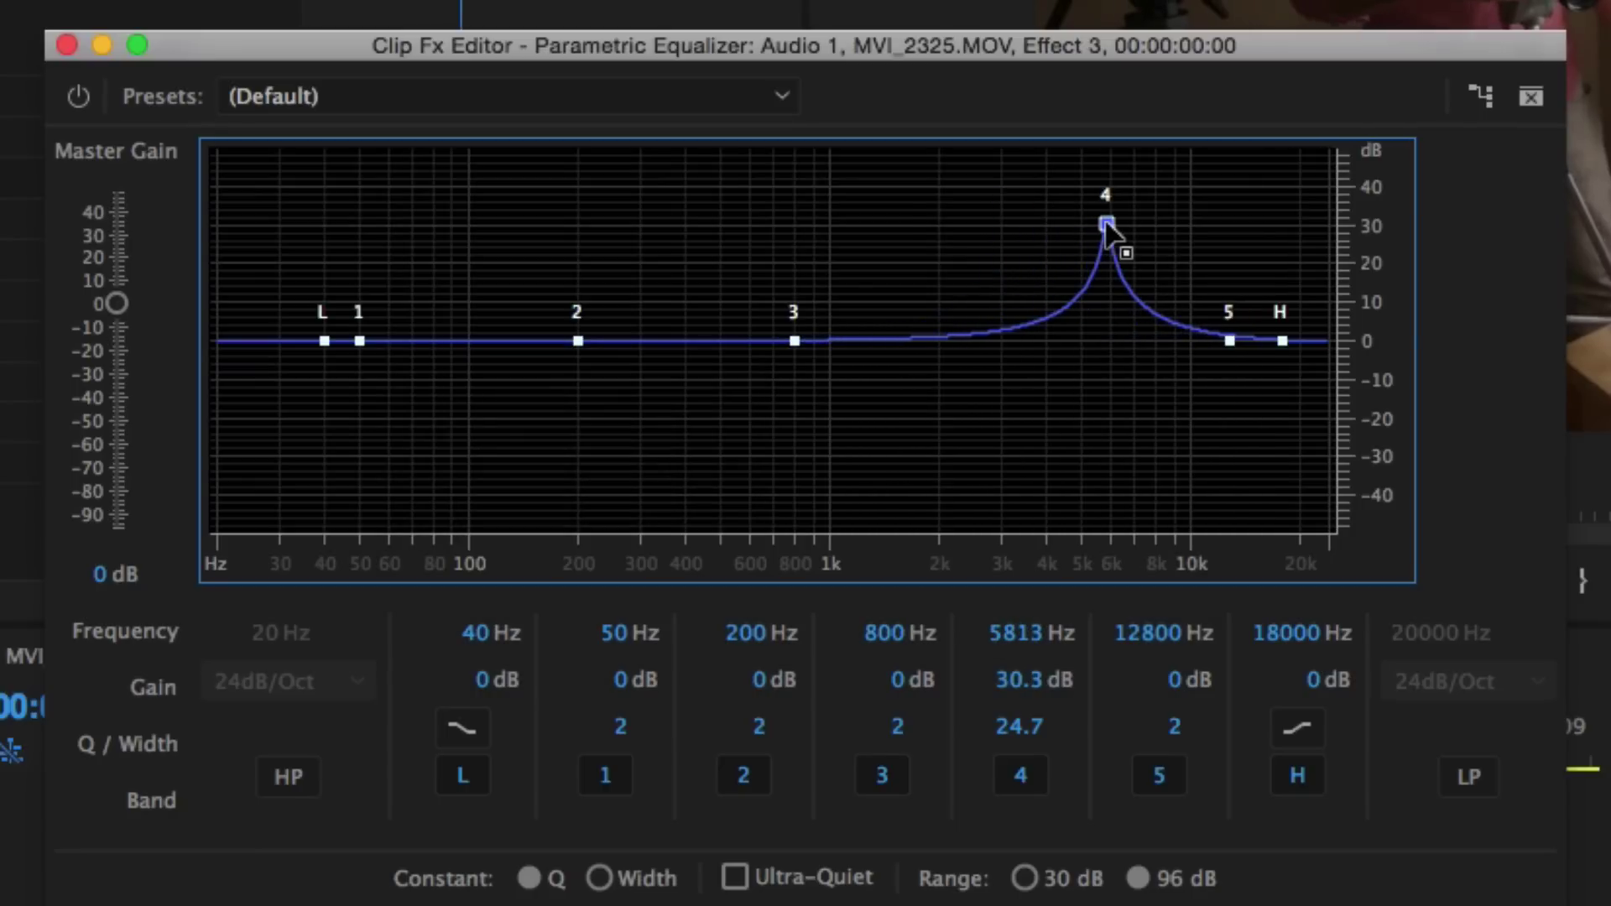
drag(1106, 225, 1144, 219)
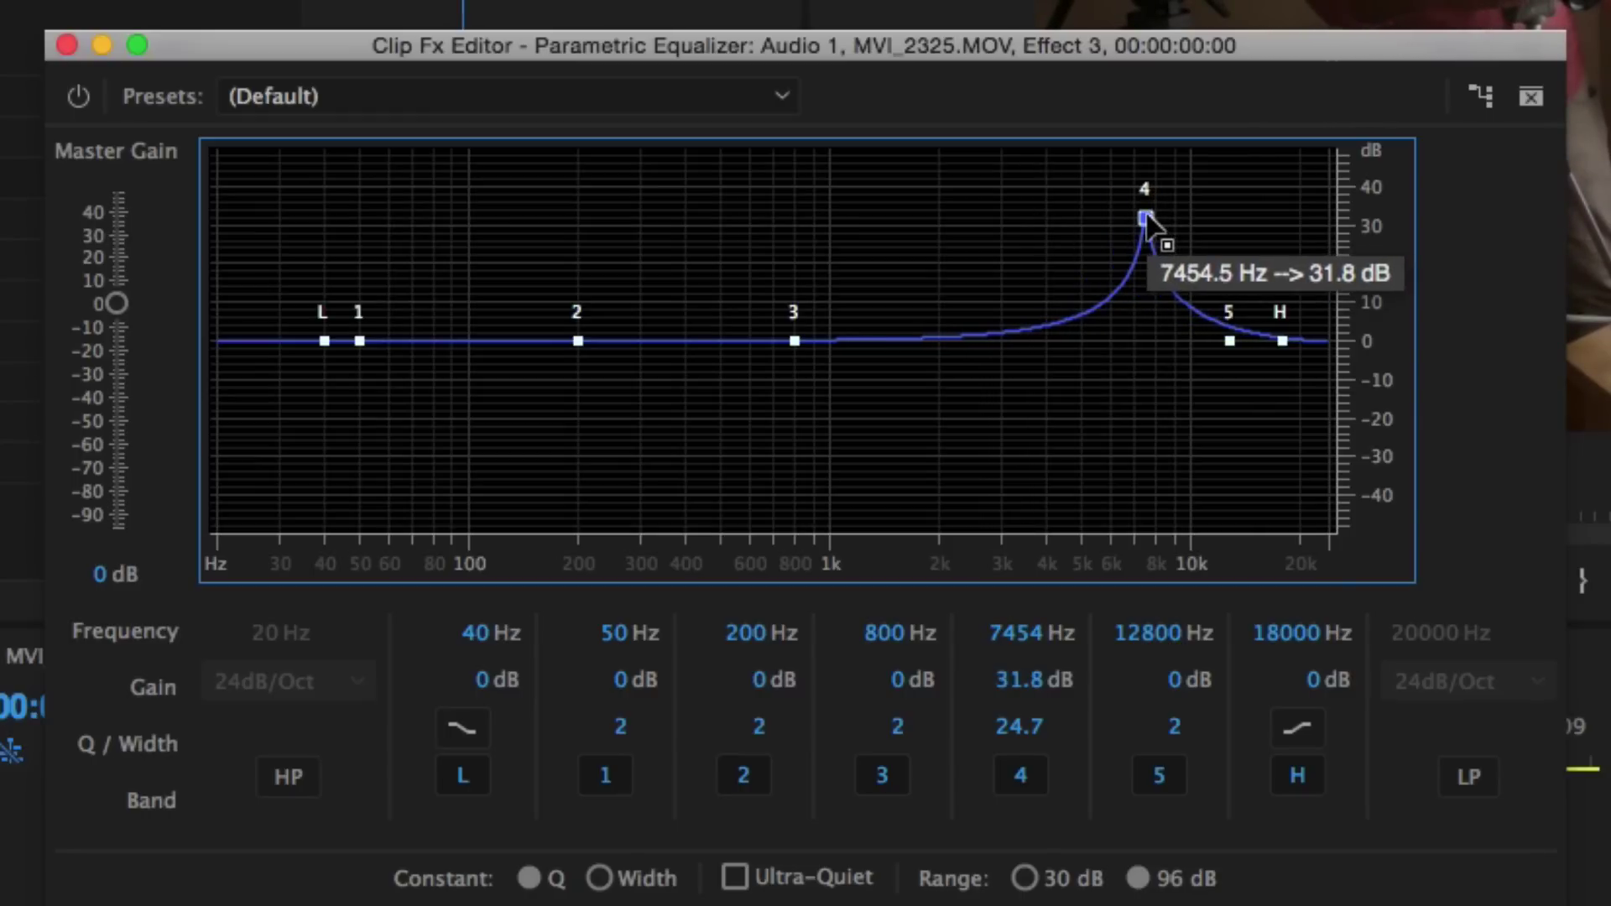
drag(1143, 215, 984, 211)
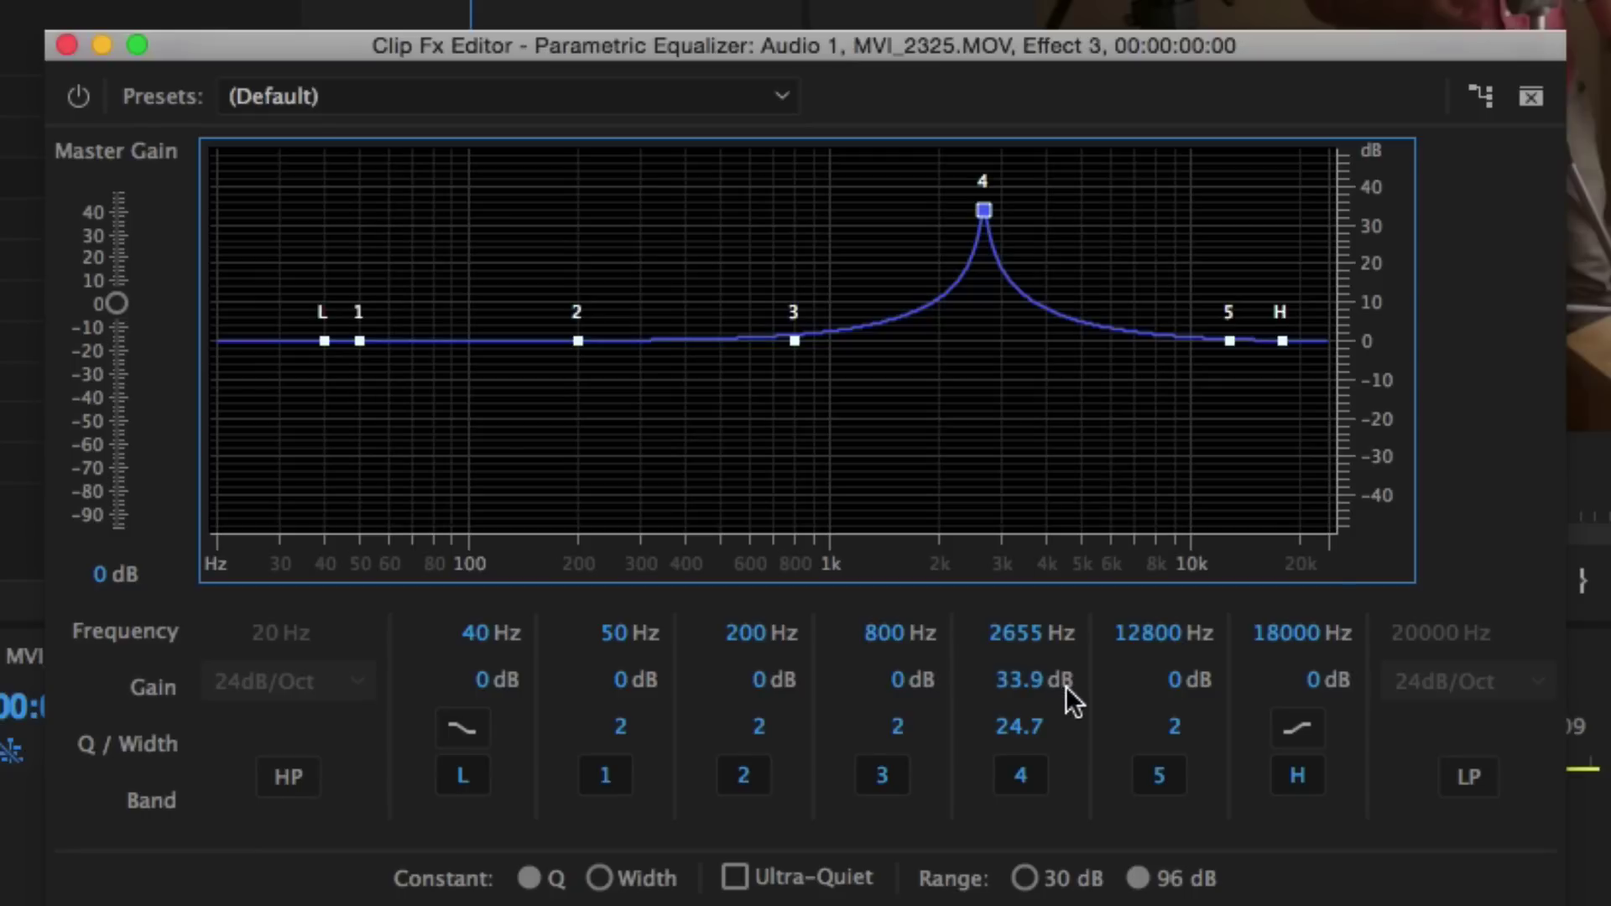
drag(1011, 682, 167, 791)
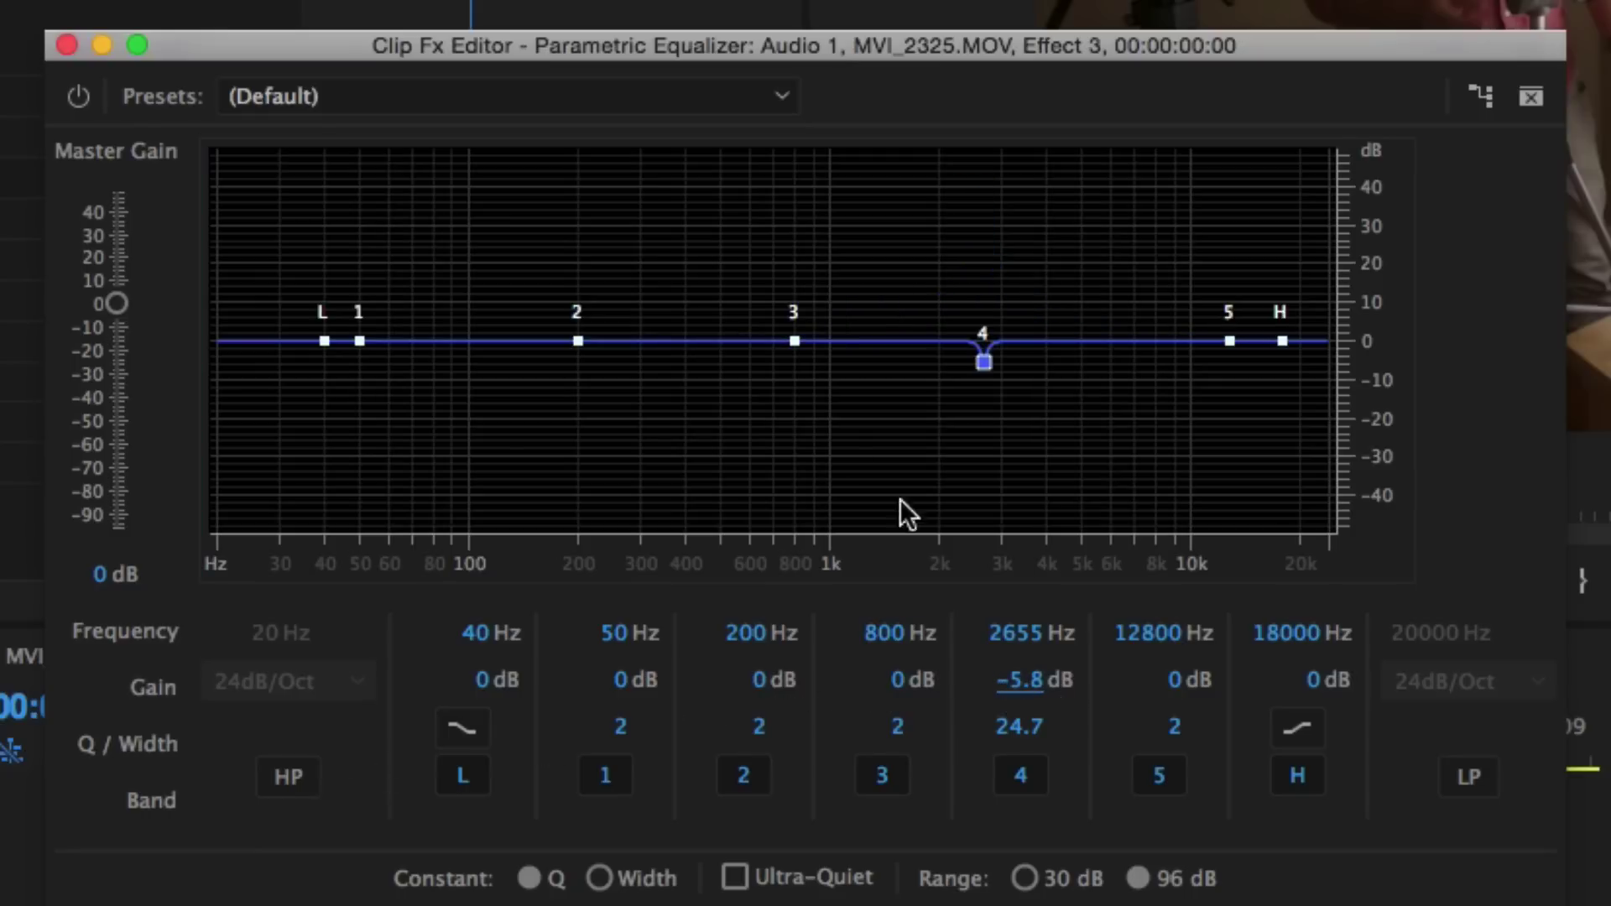
drag(1035, 683, 856, 702)
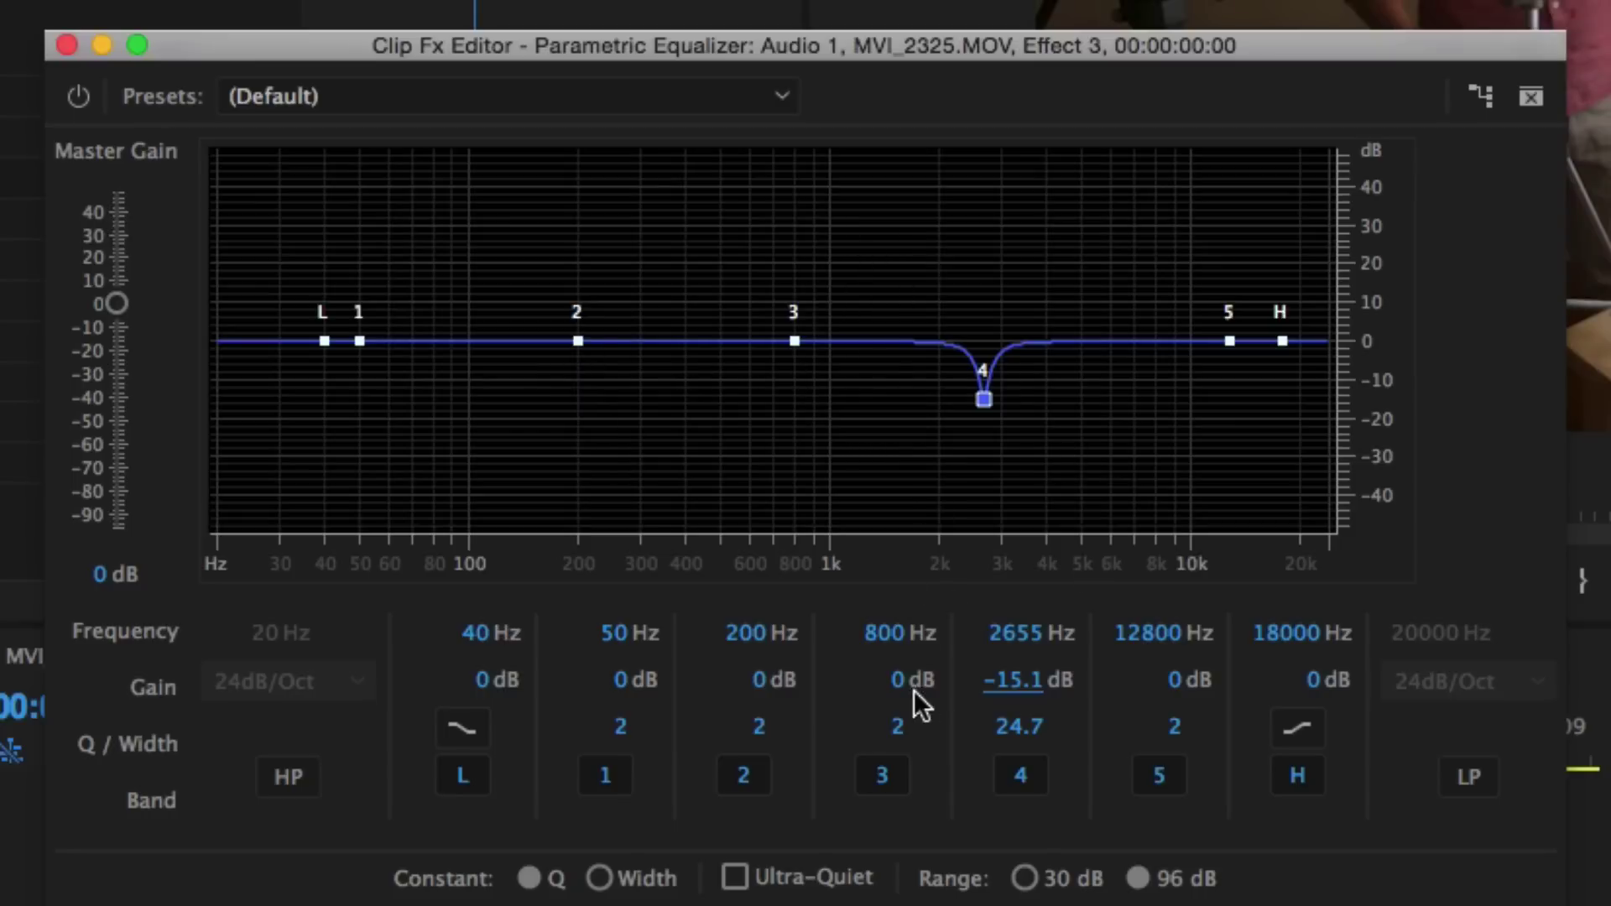
Give band 3 a Q of 20 and make it a 10.9 dB cut at 1111 Hz.
click(899, 725)
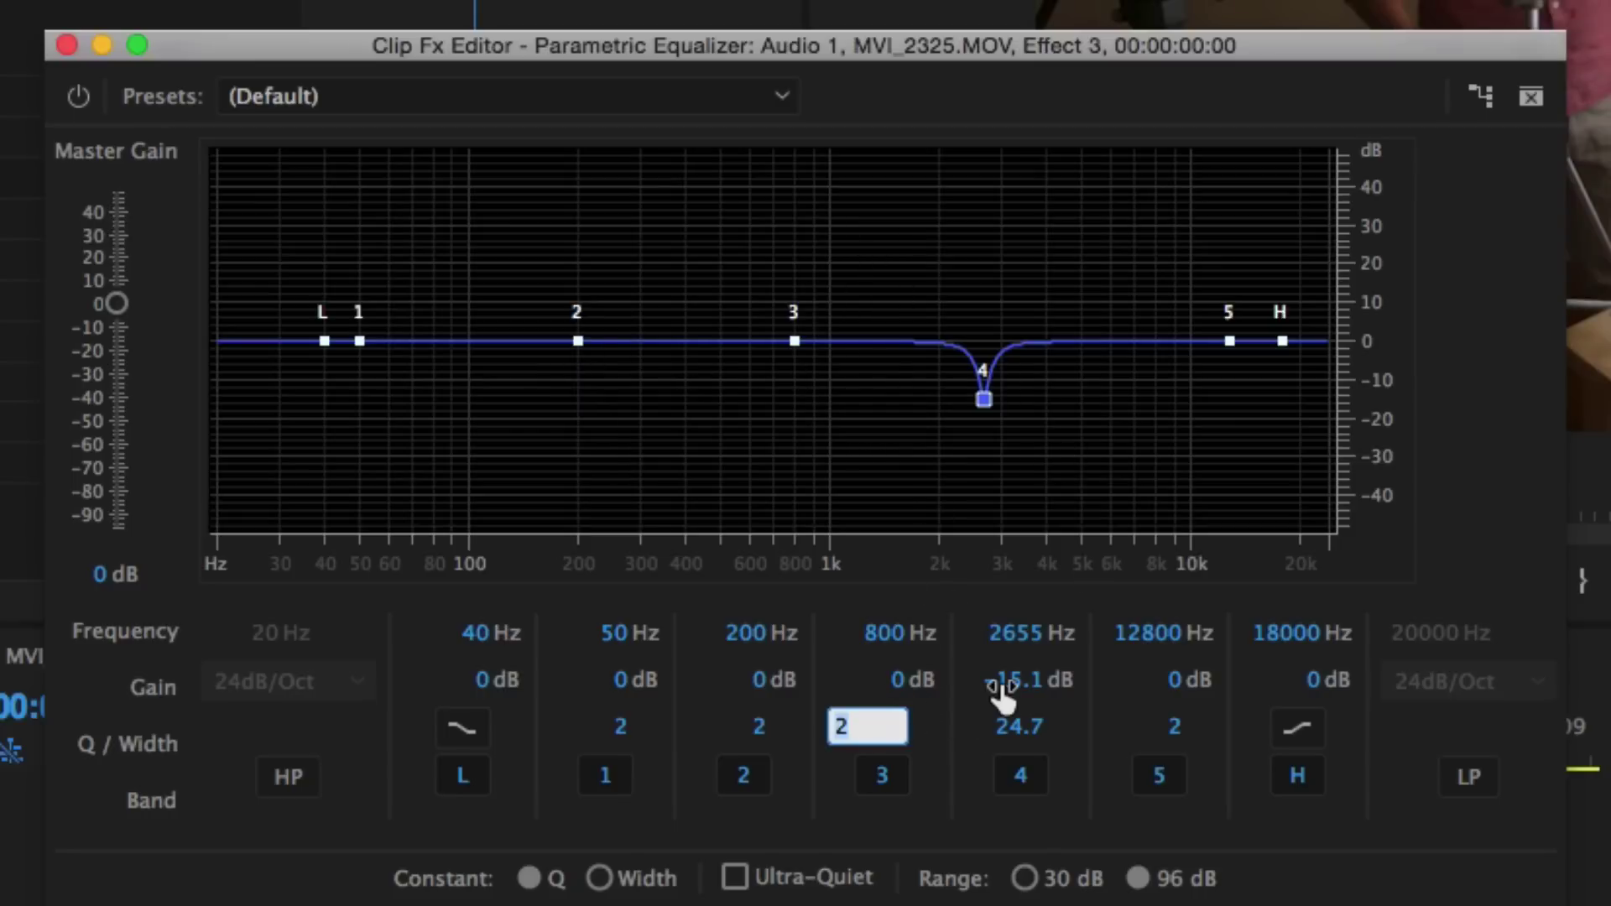
text(20)
key(Return)
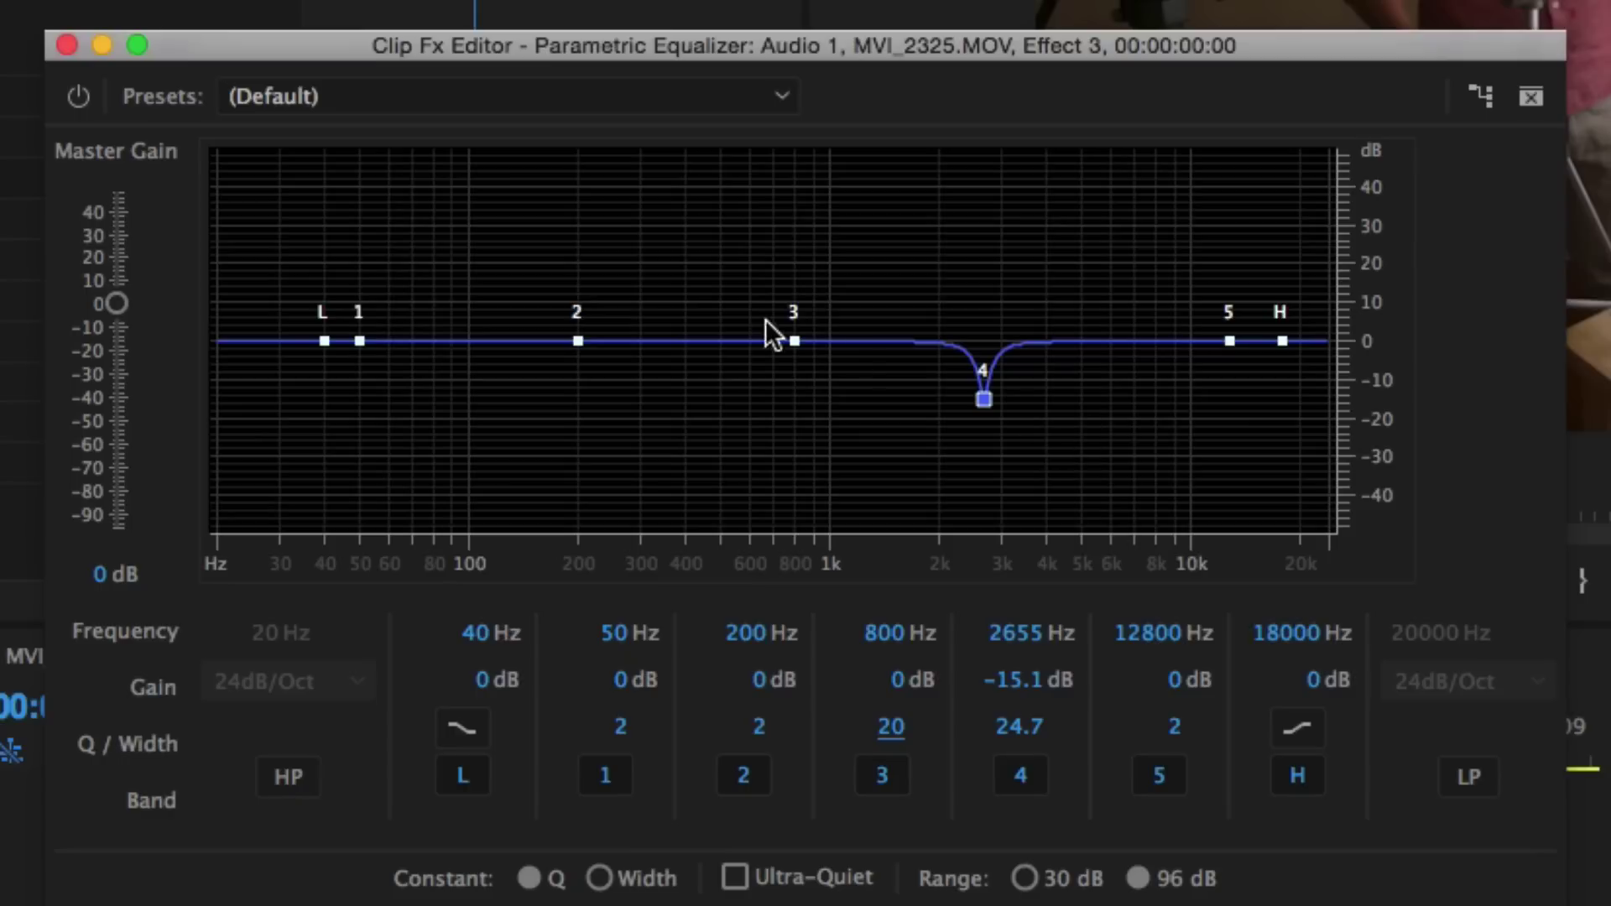
drag(796, 342, 849, 243)
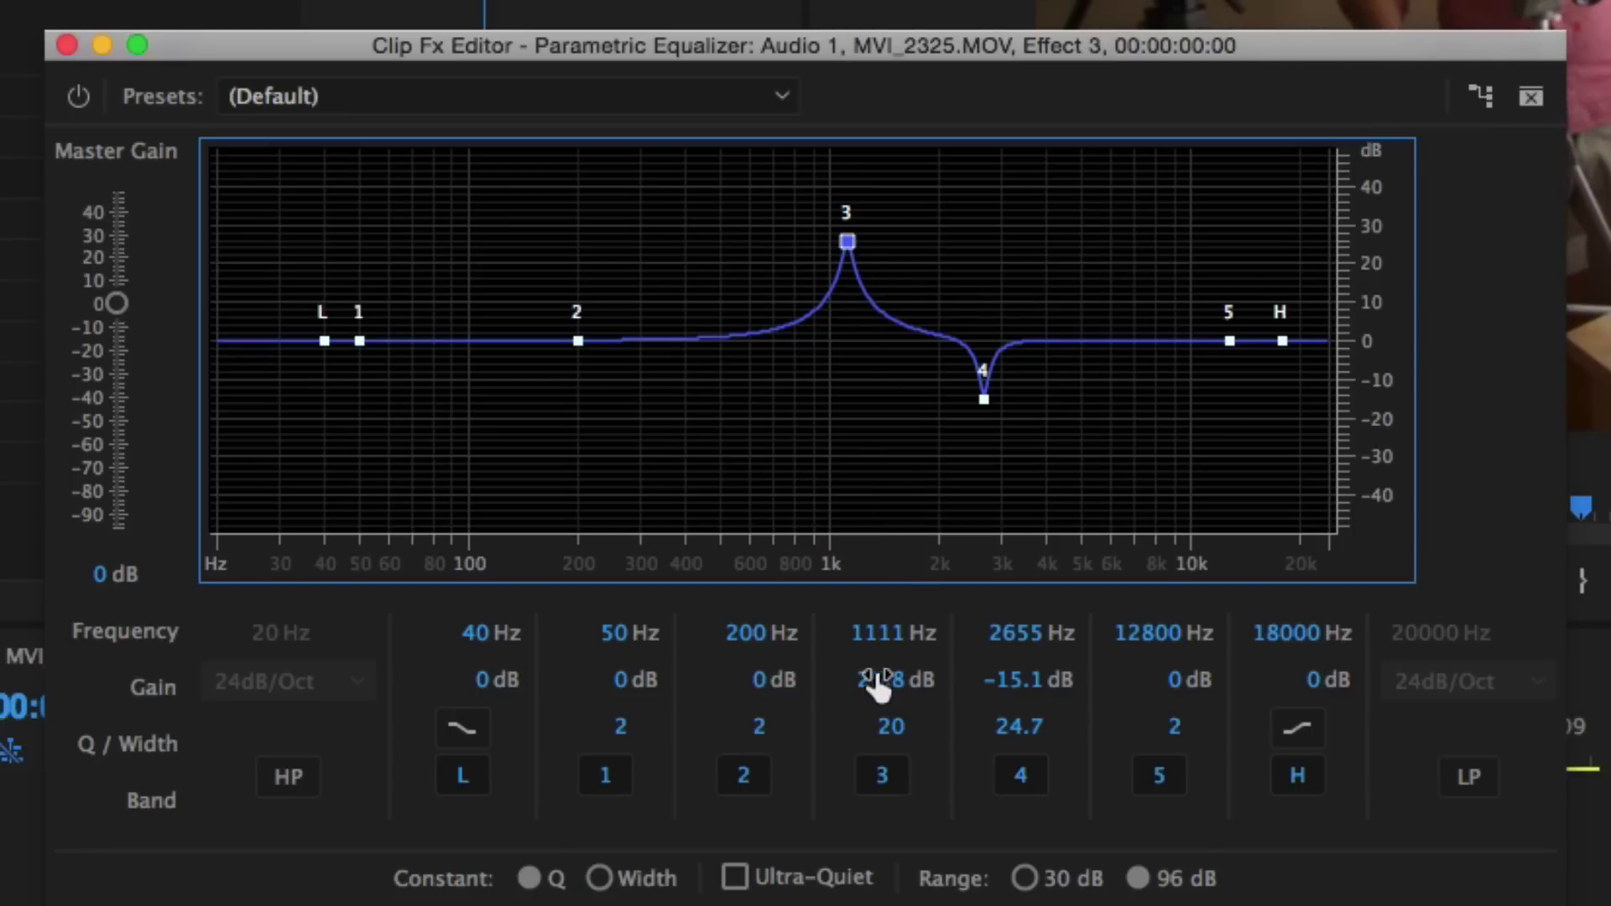
drag(874, 681, 464, 728)
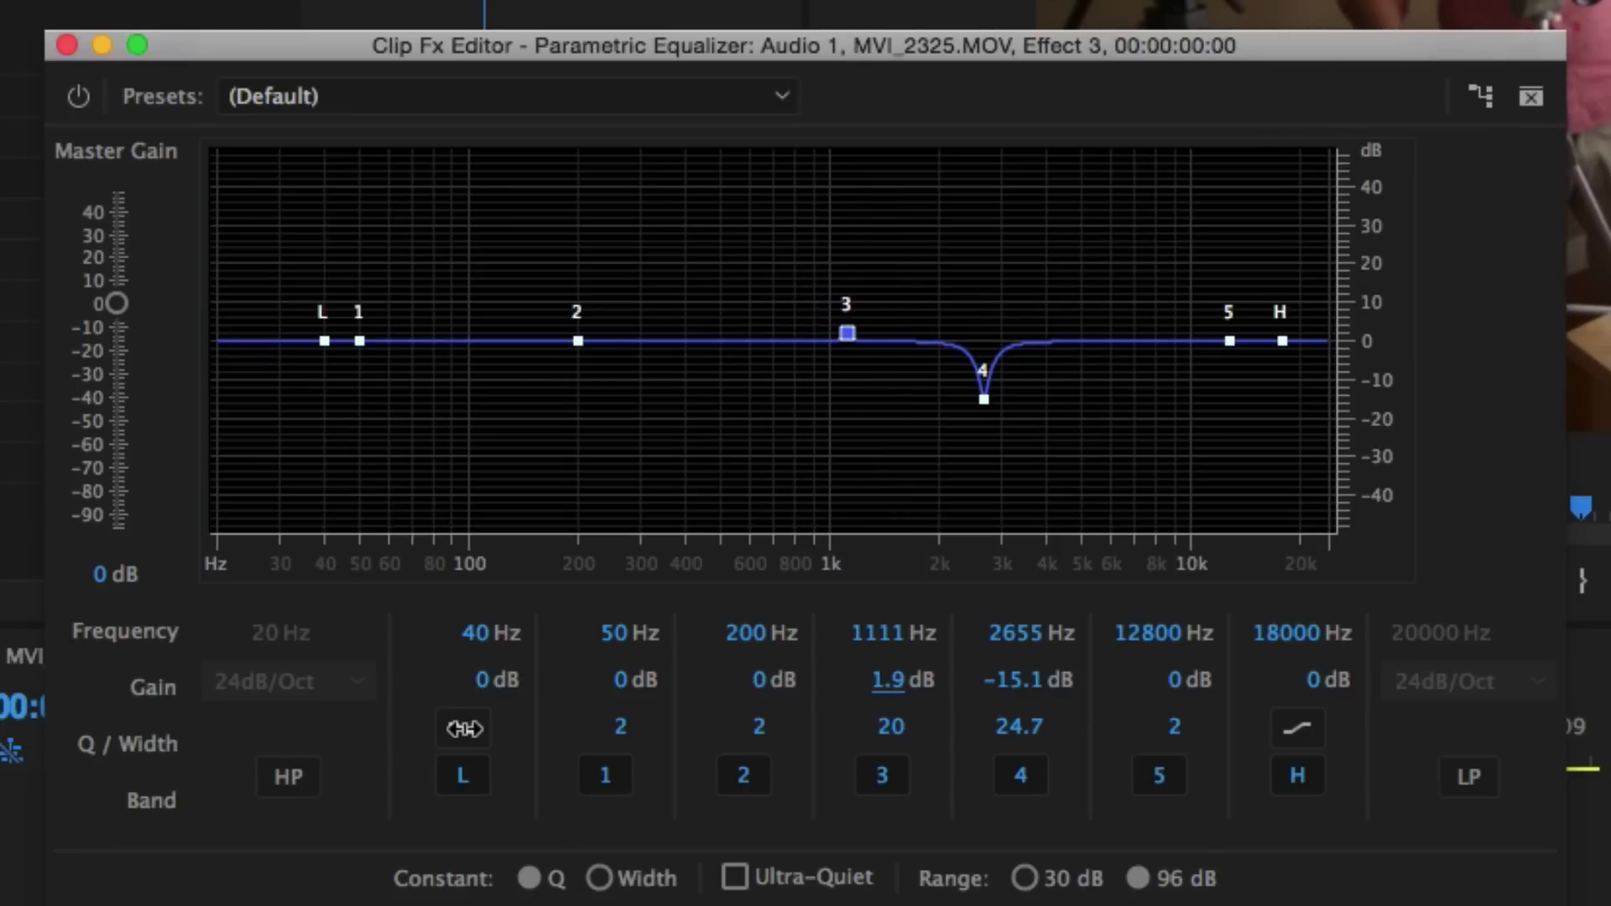
drag(881, 679, 647, 693)
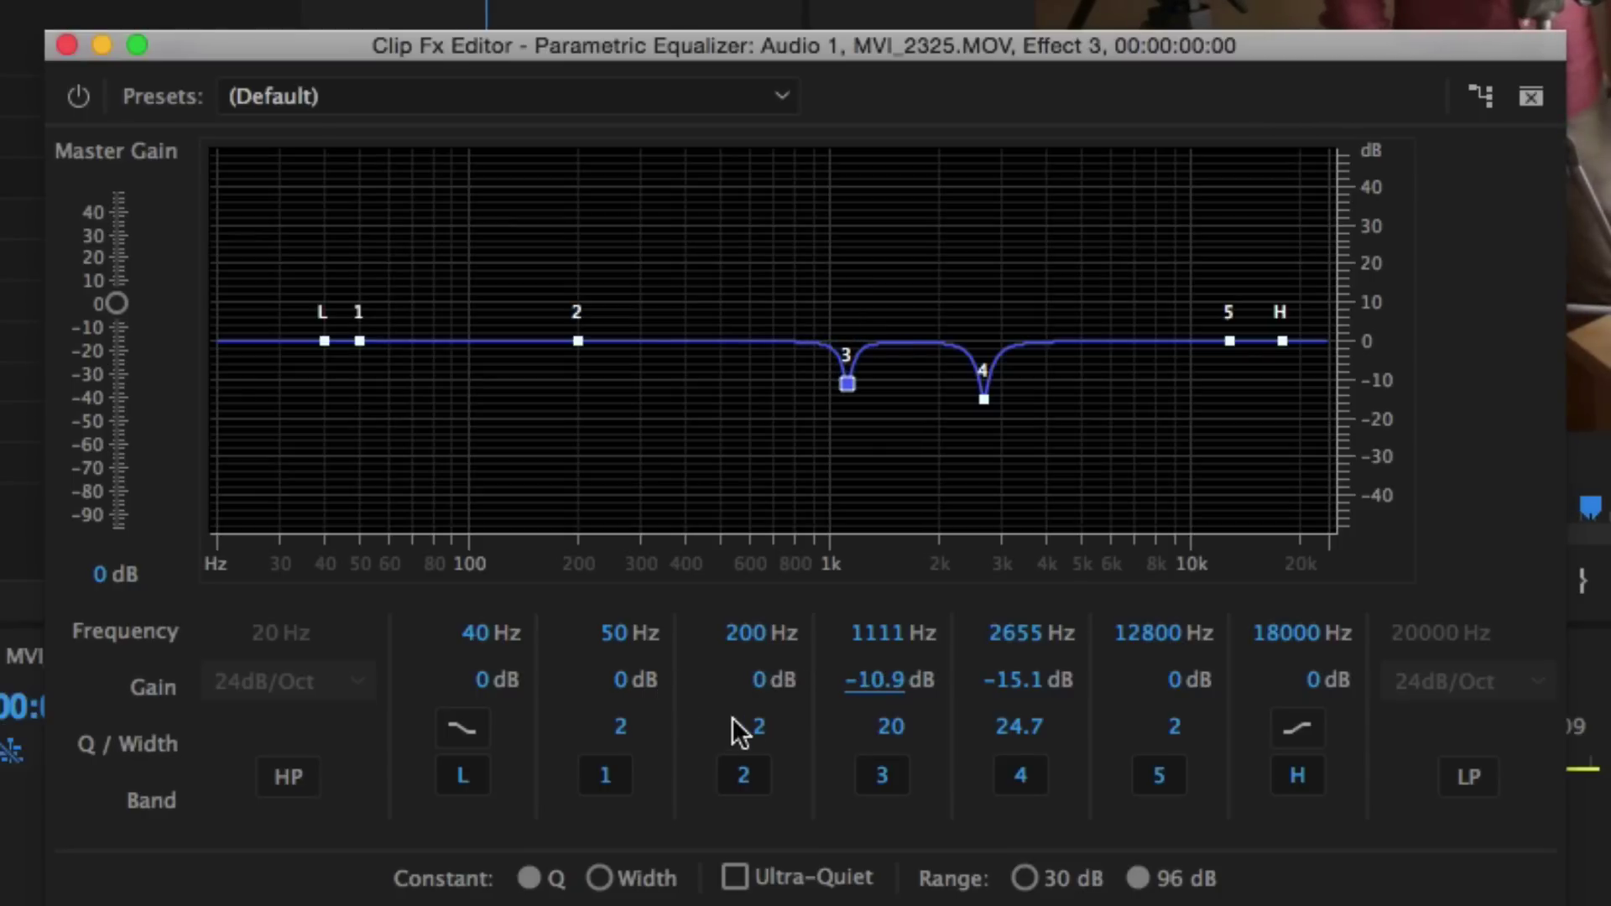
Set band 2's Q/Width to 20.
click(755, 726)
text(20)
key(Return)
Turn band 2 into a 14.4 dB notch at 337 Hz, stop playback and move the editor aside.
drag(577, 341, 739, 229)
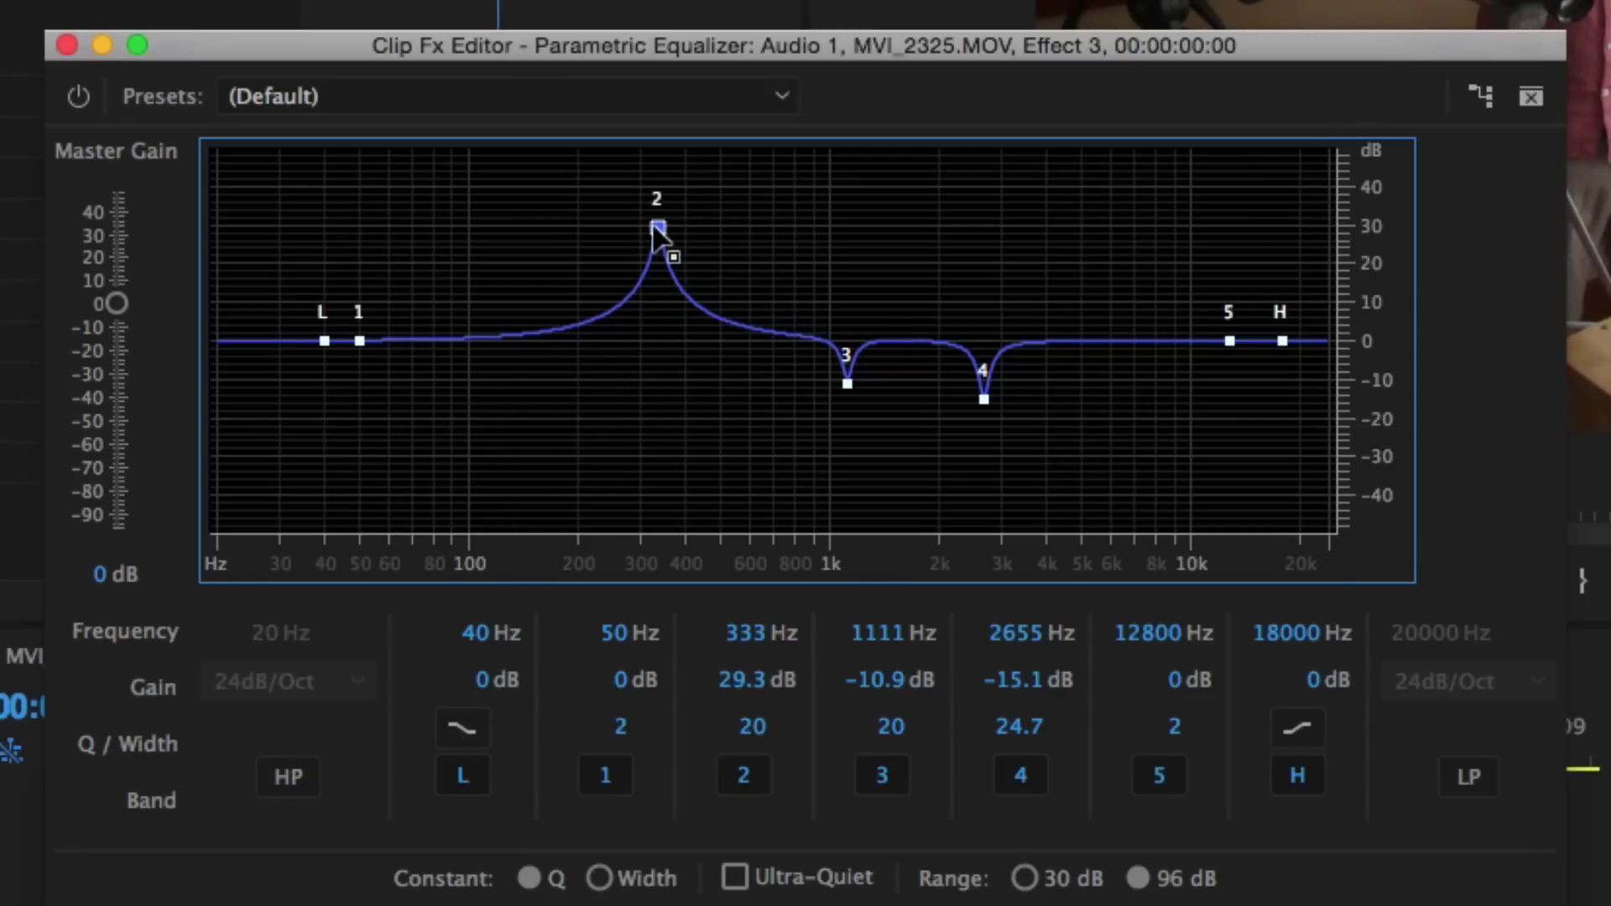
drag(652, 216, 657, 205)
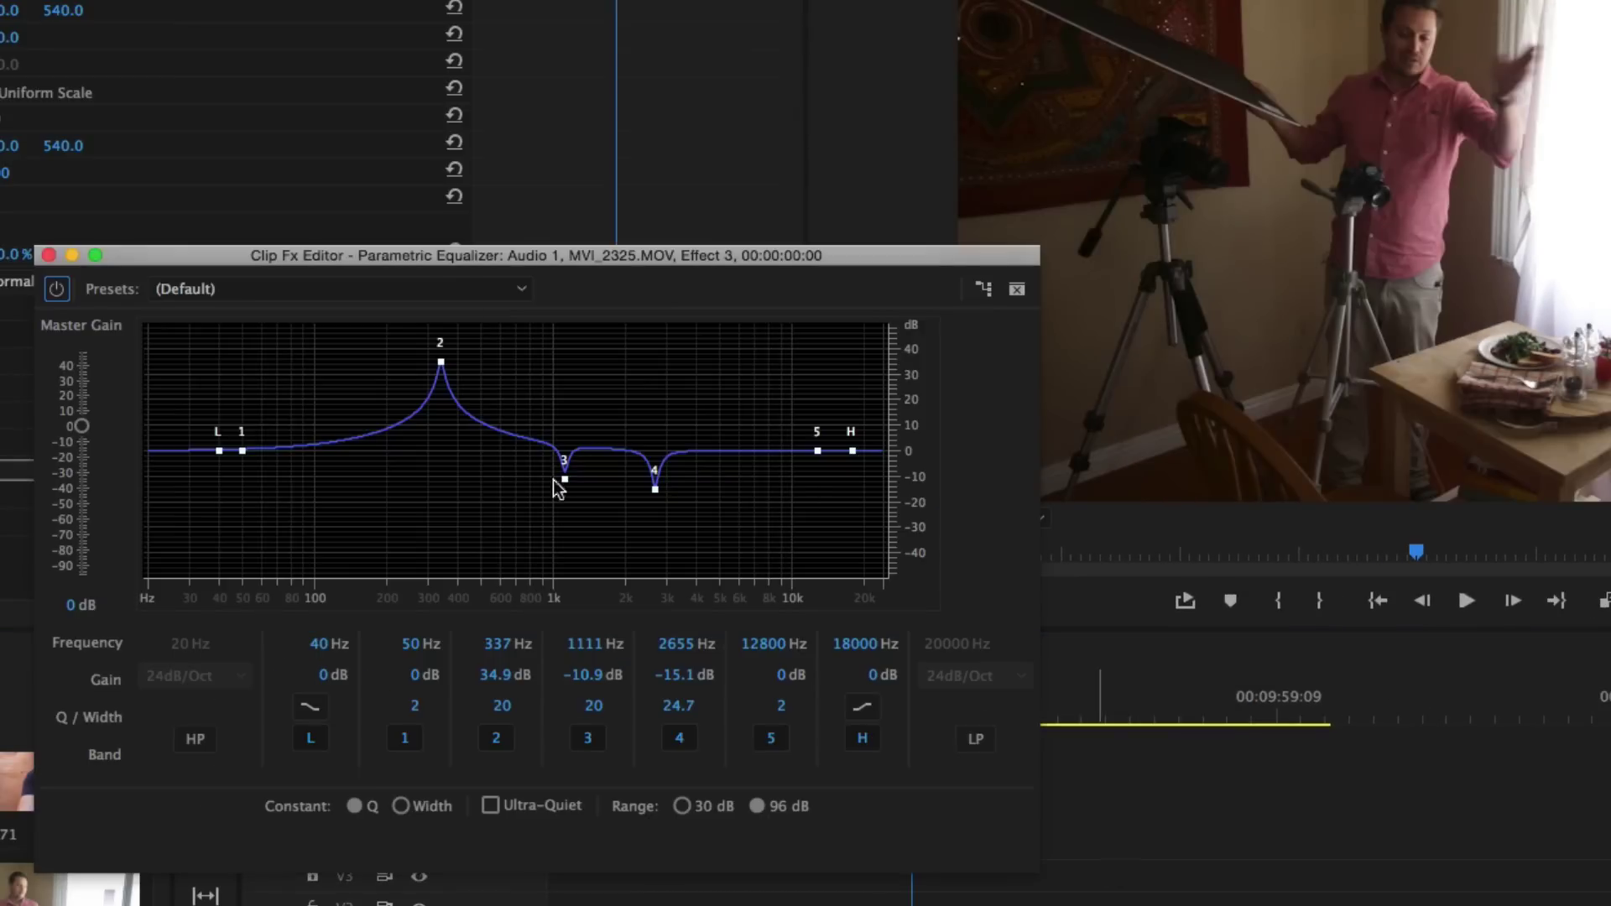
drag(500, 688, 451, 688)
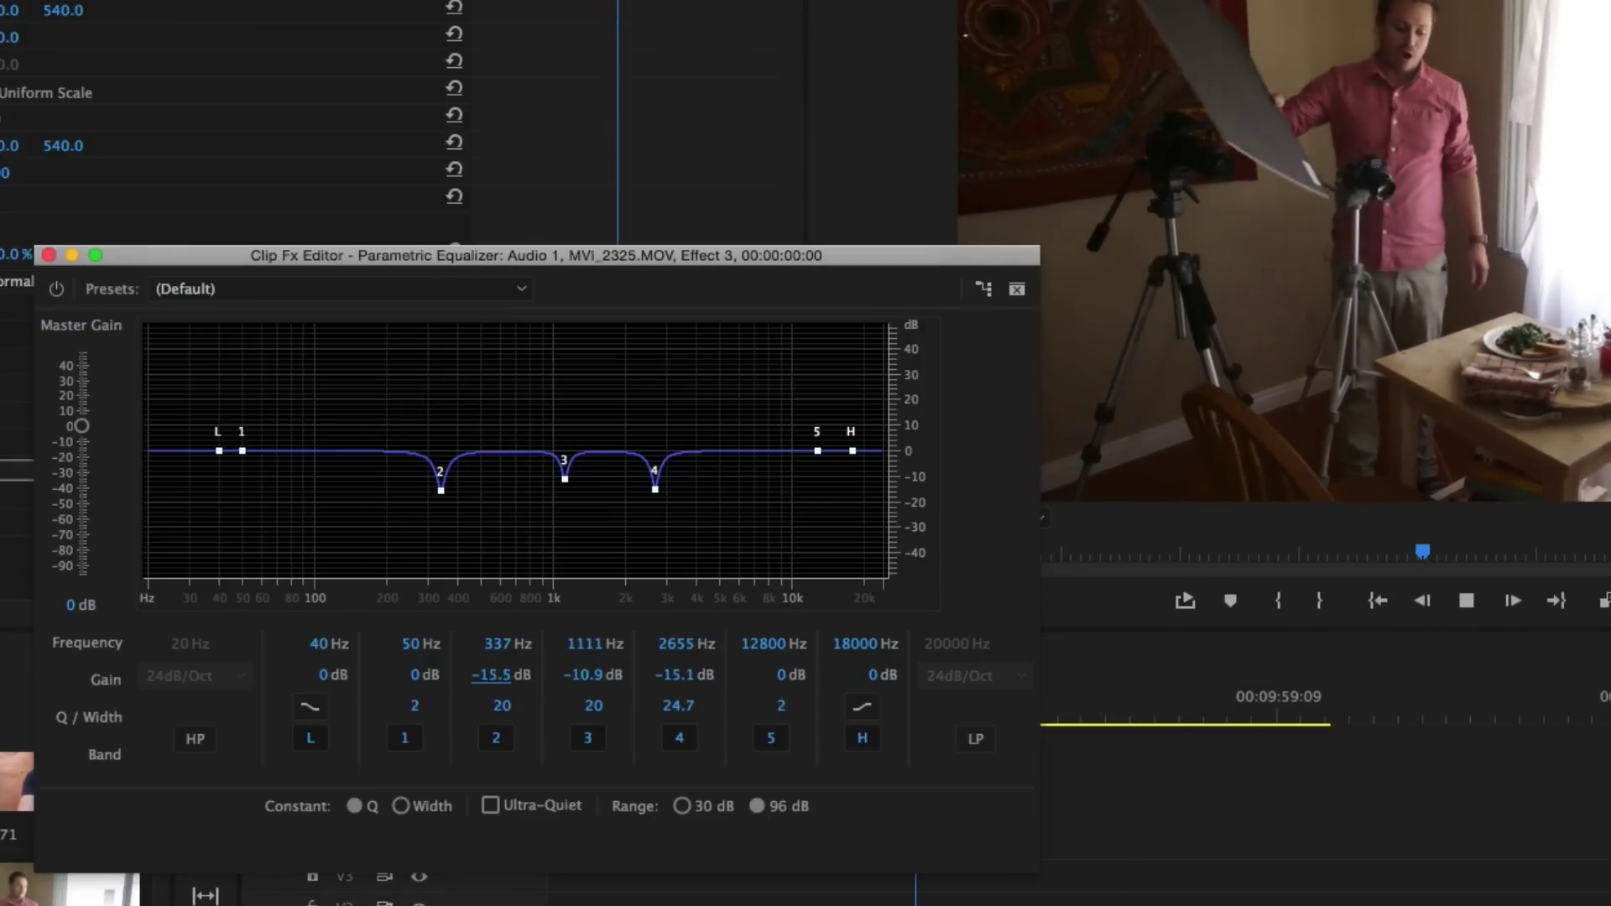
key(space)
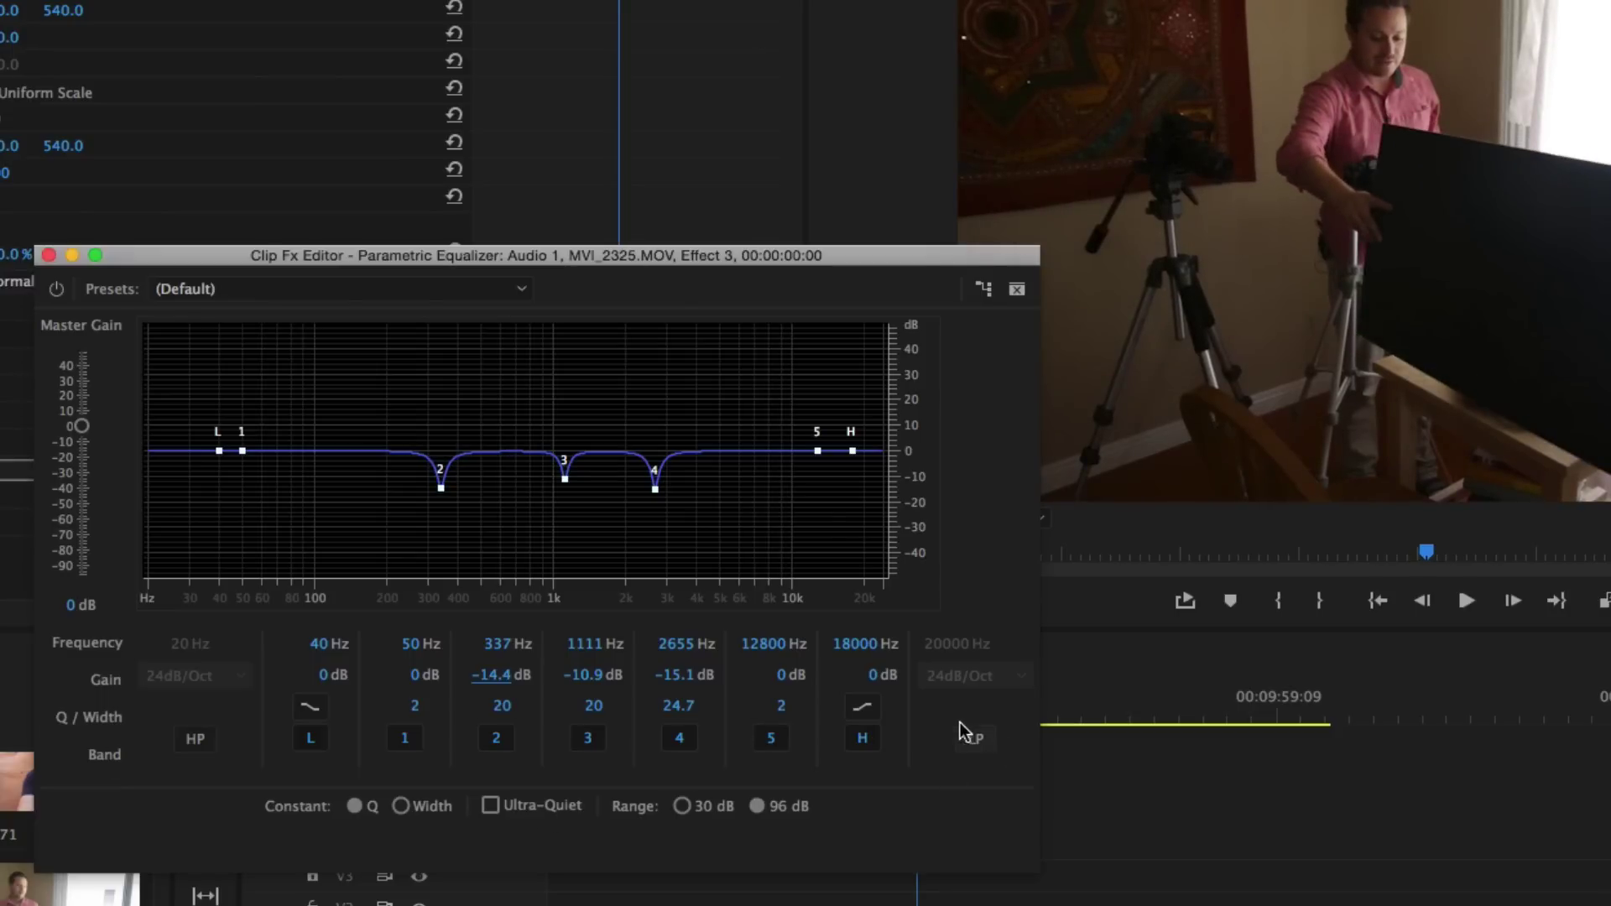
drag(382, 267, 591, 198)
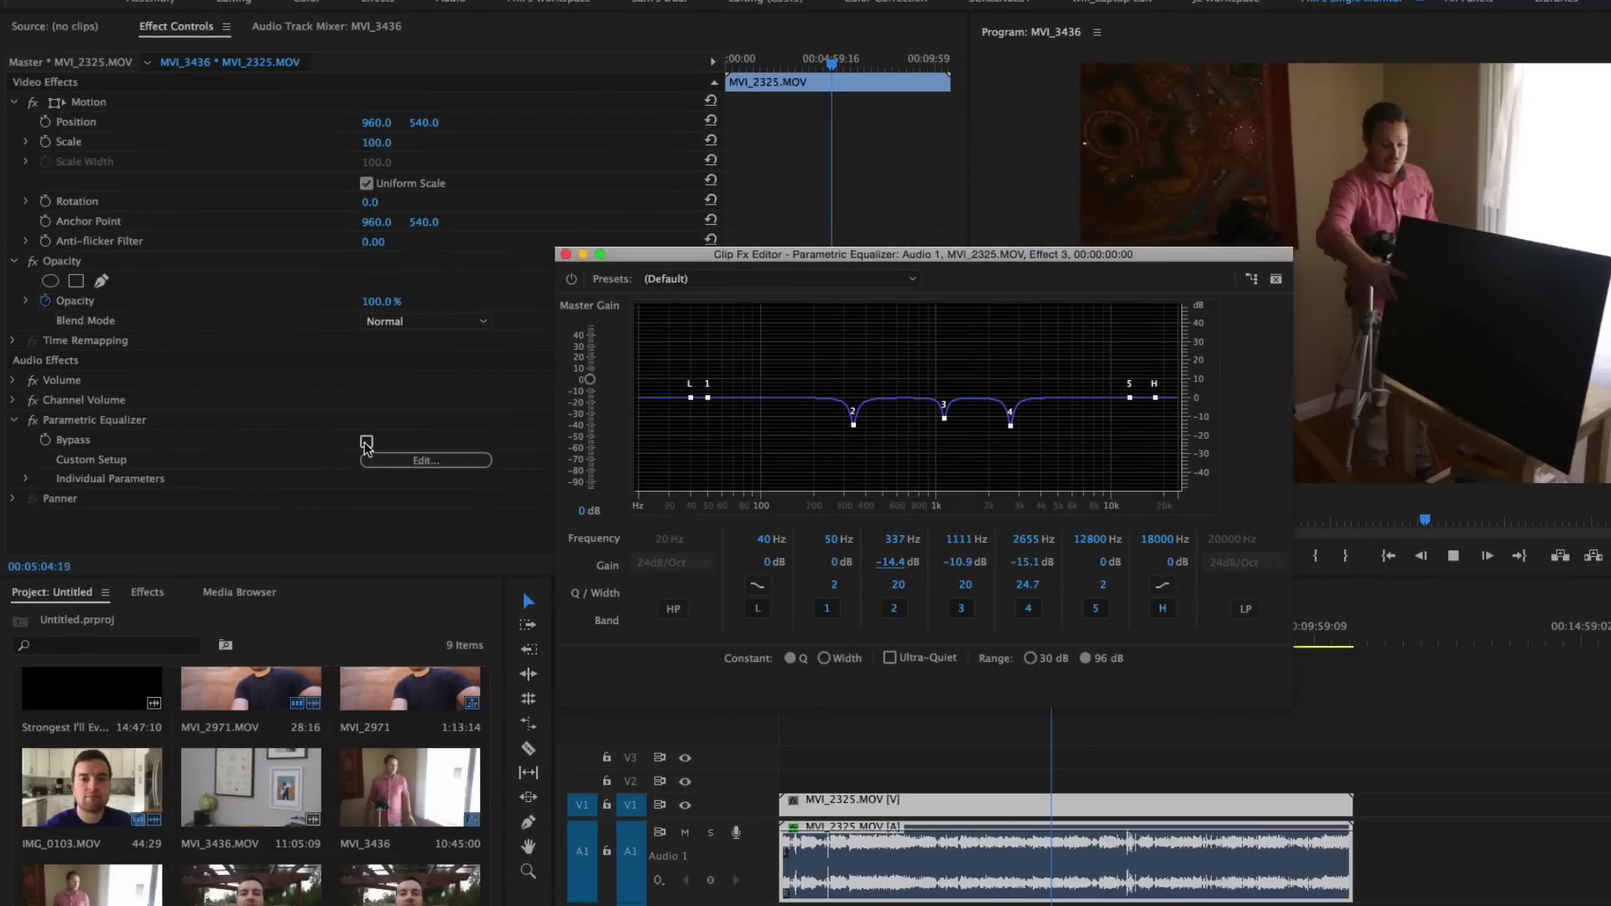
Deepen the notches to −21.7 dB at 350 Hz and −20.2 dB at 1168 Hz.
click(367, 443)
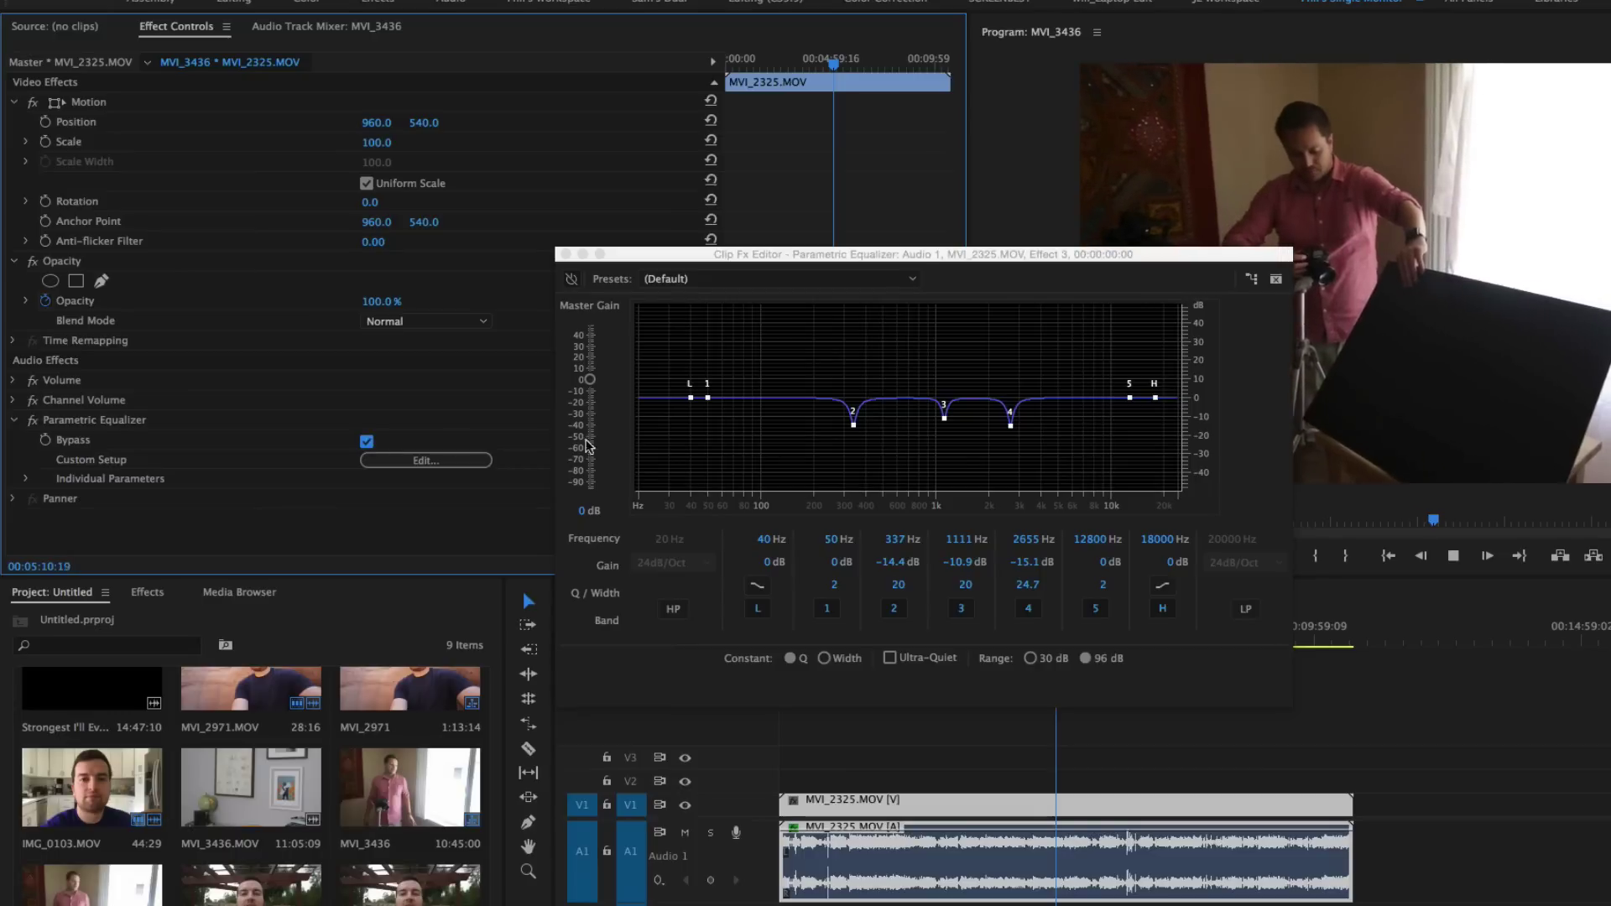
click(367, 442)
click(807, 446)
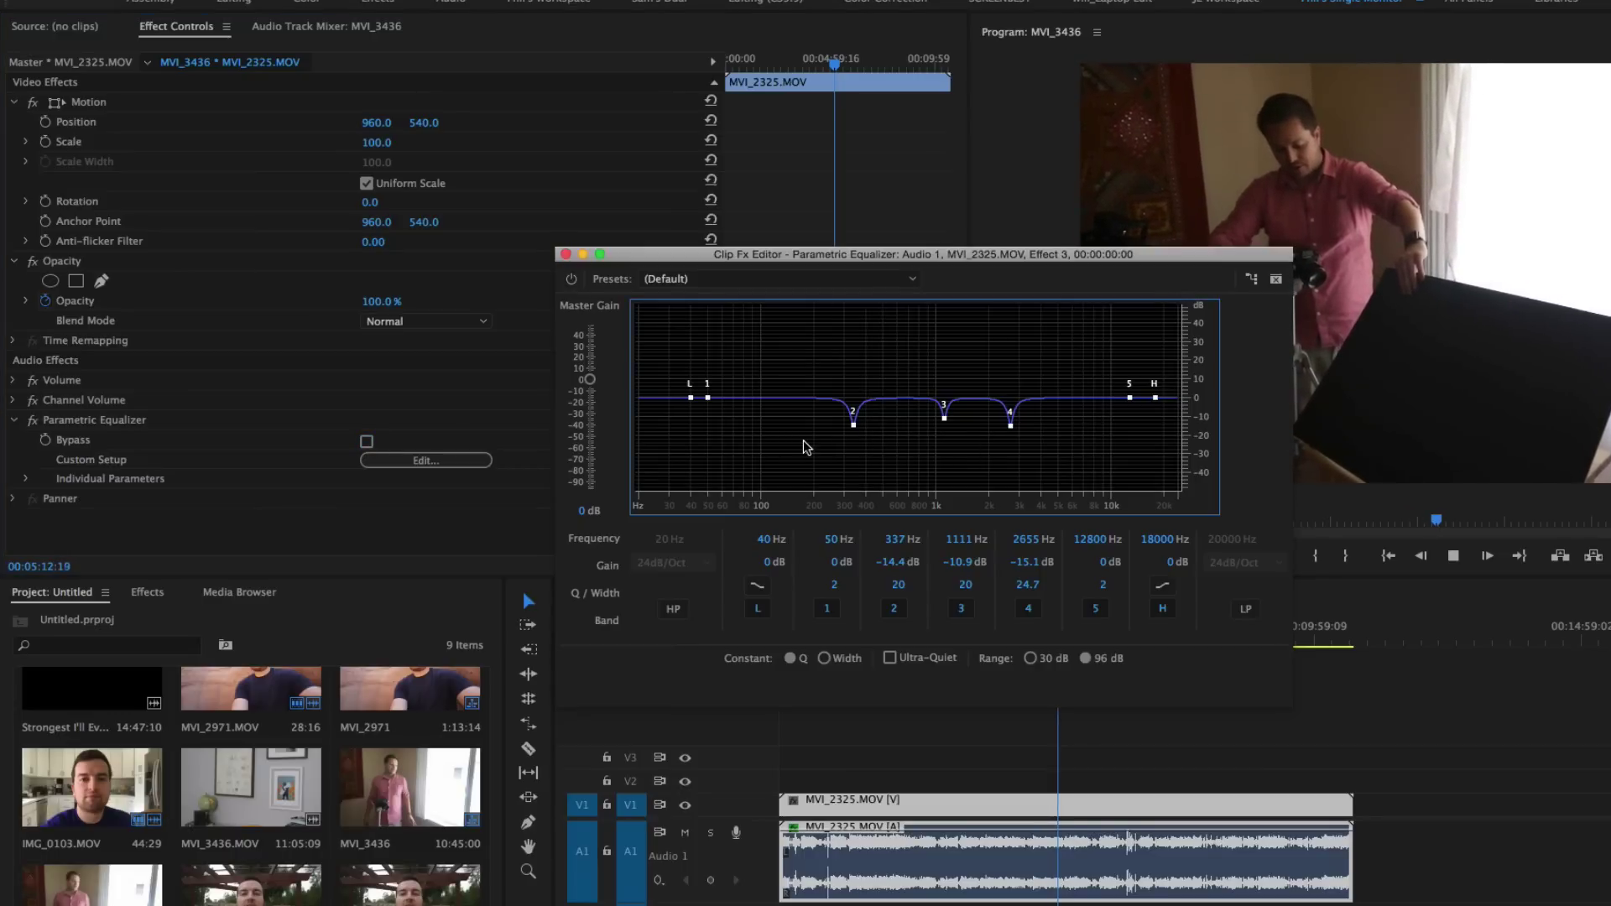
drag(853, 424, 856, 440)
drag(944, 417, 1019, 437)
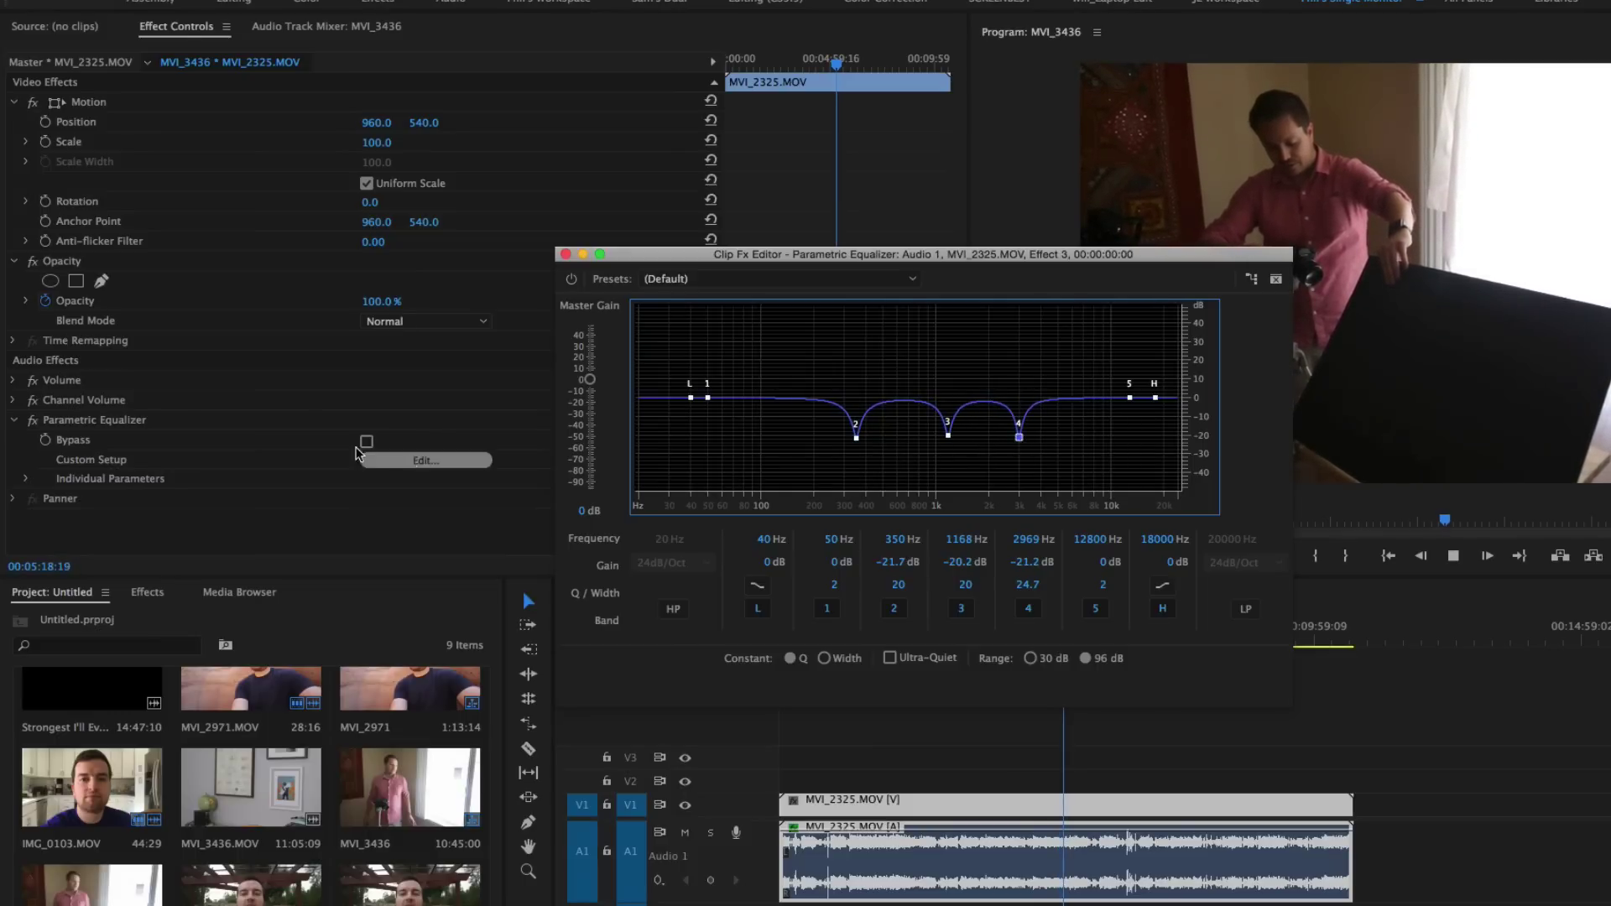
Toggle Bypass to compare before and after, leaving the equalizer active, then deselect the clip.
click(367, 441)
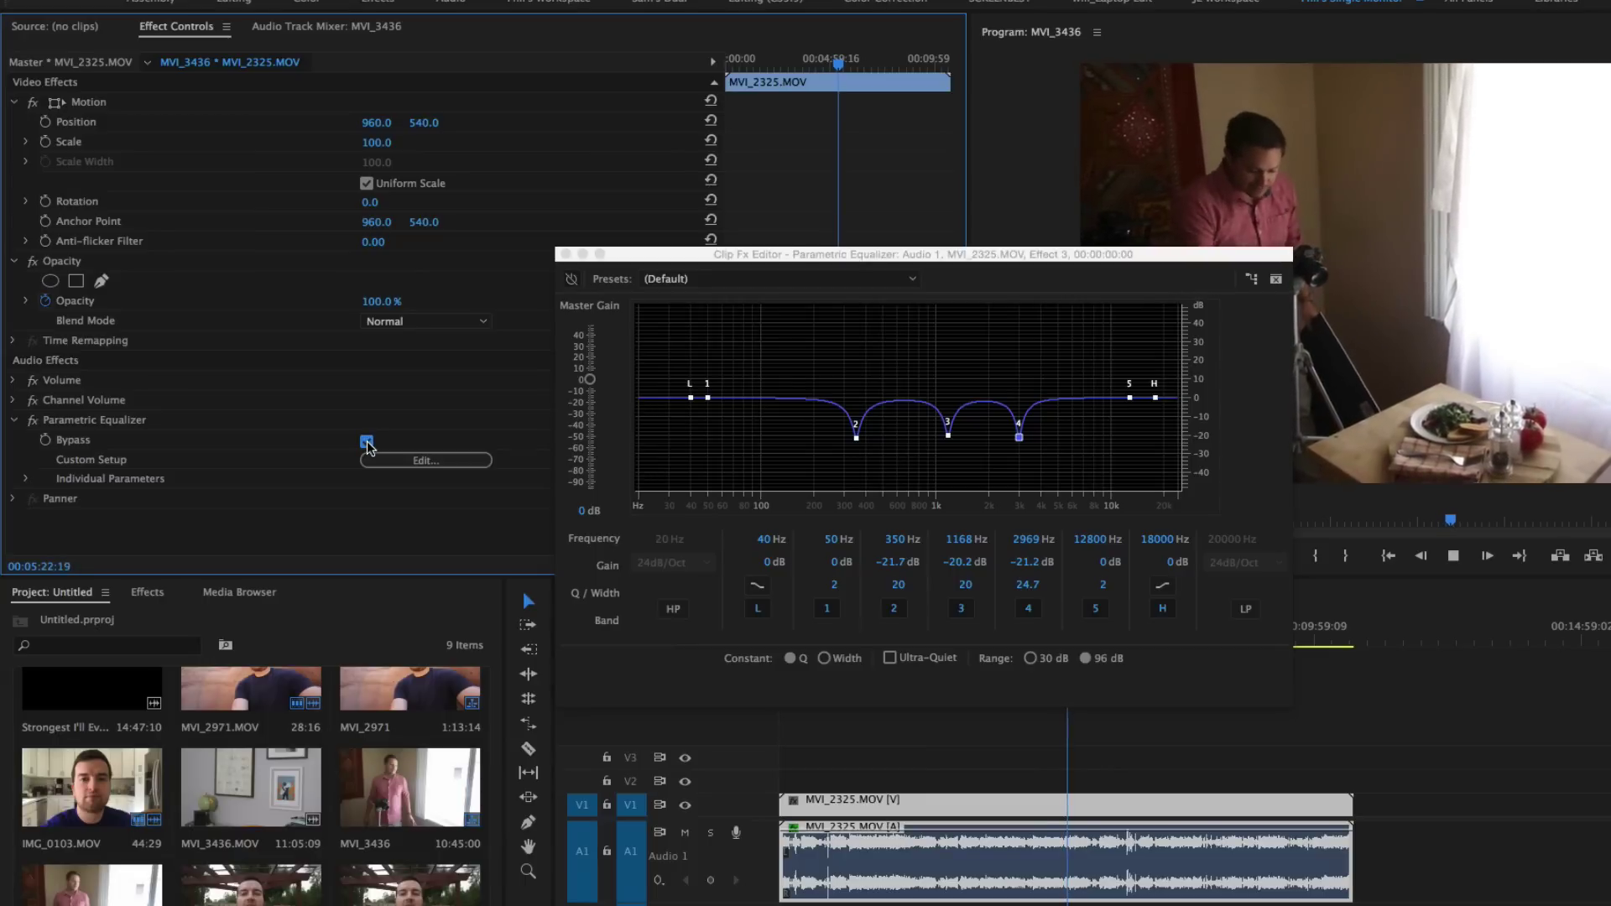
click(367, 442)
click(367, 441)
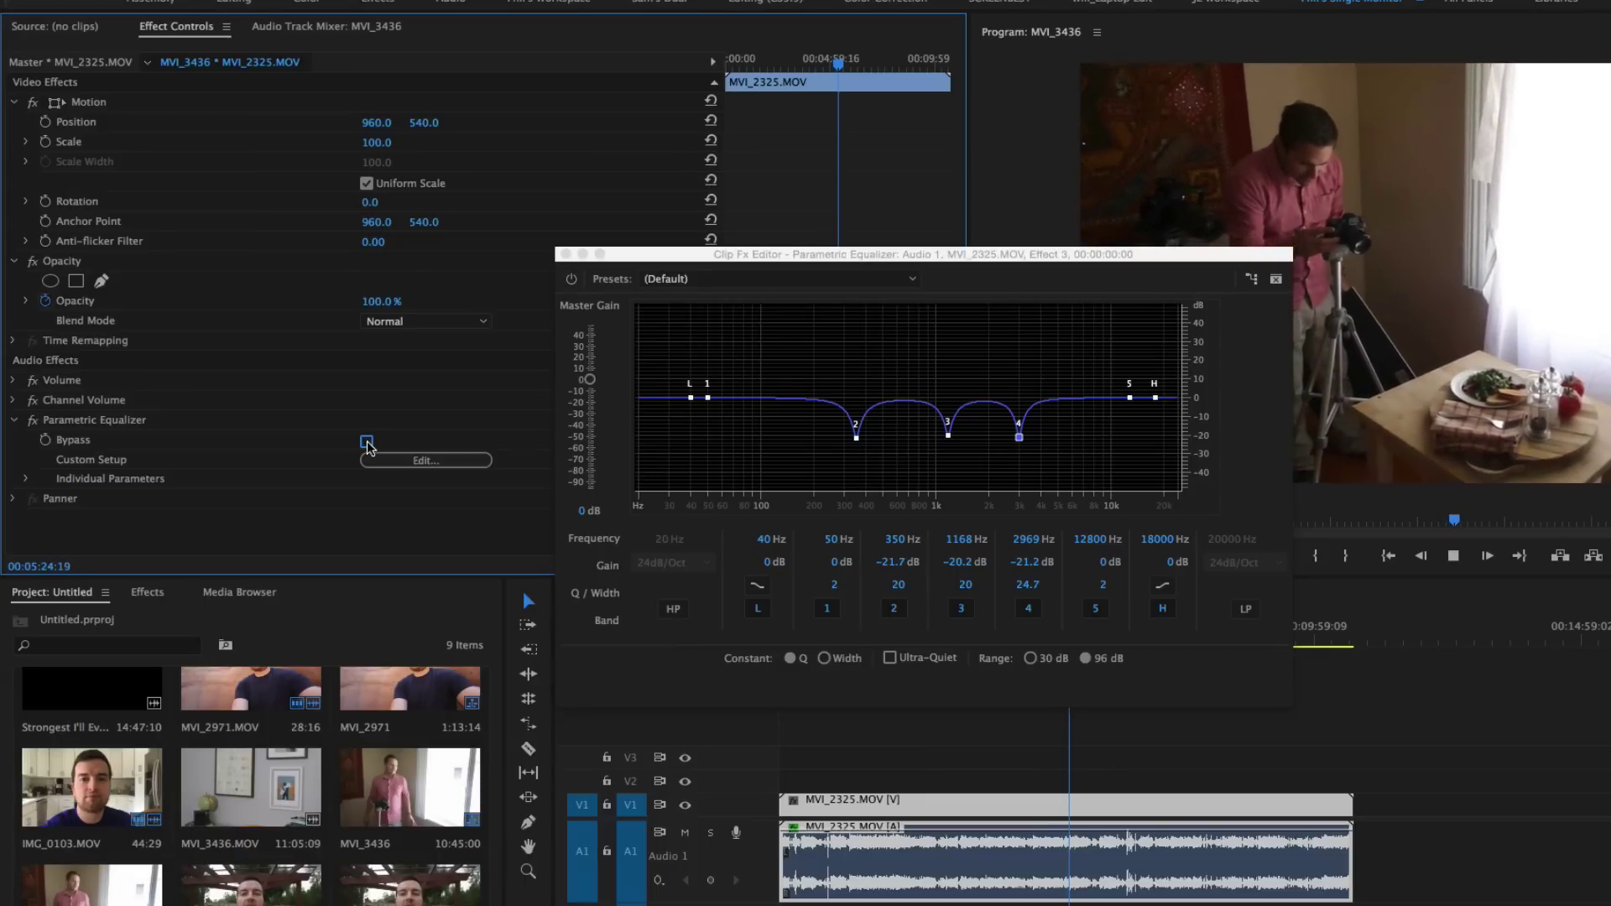
click(367, 441)
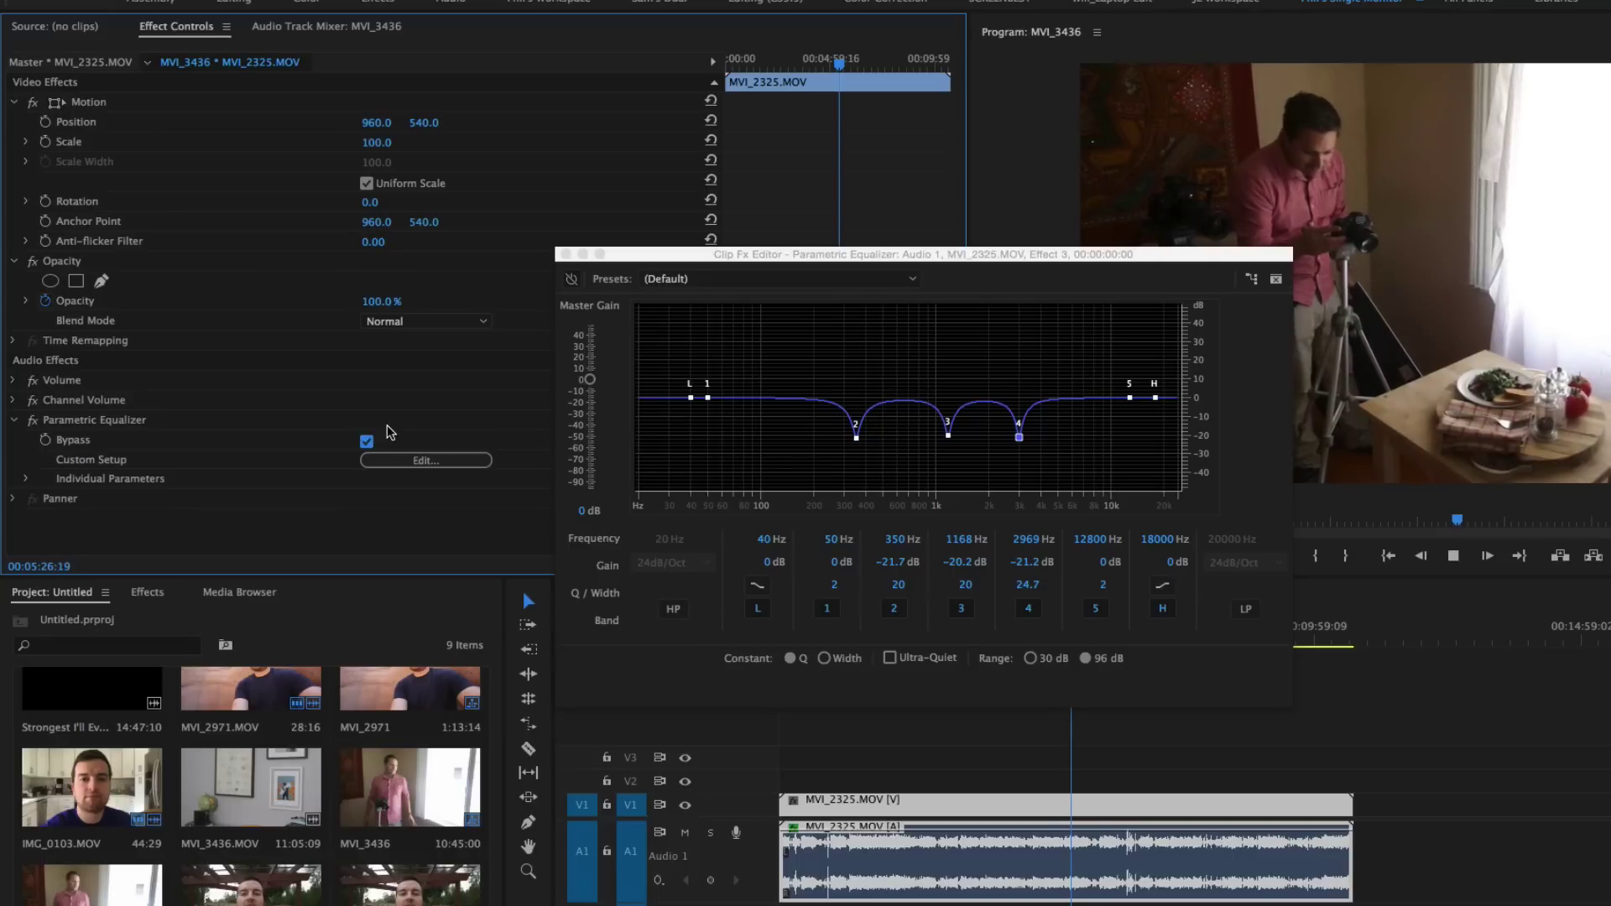
click(367, 441)
click(367, 442)
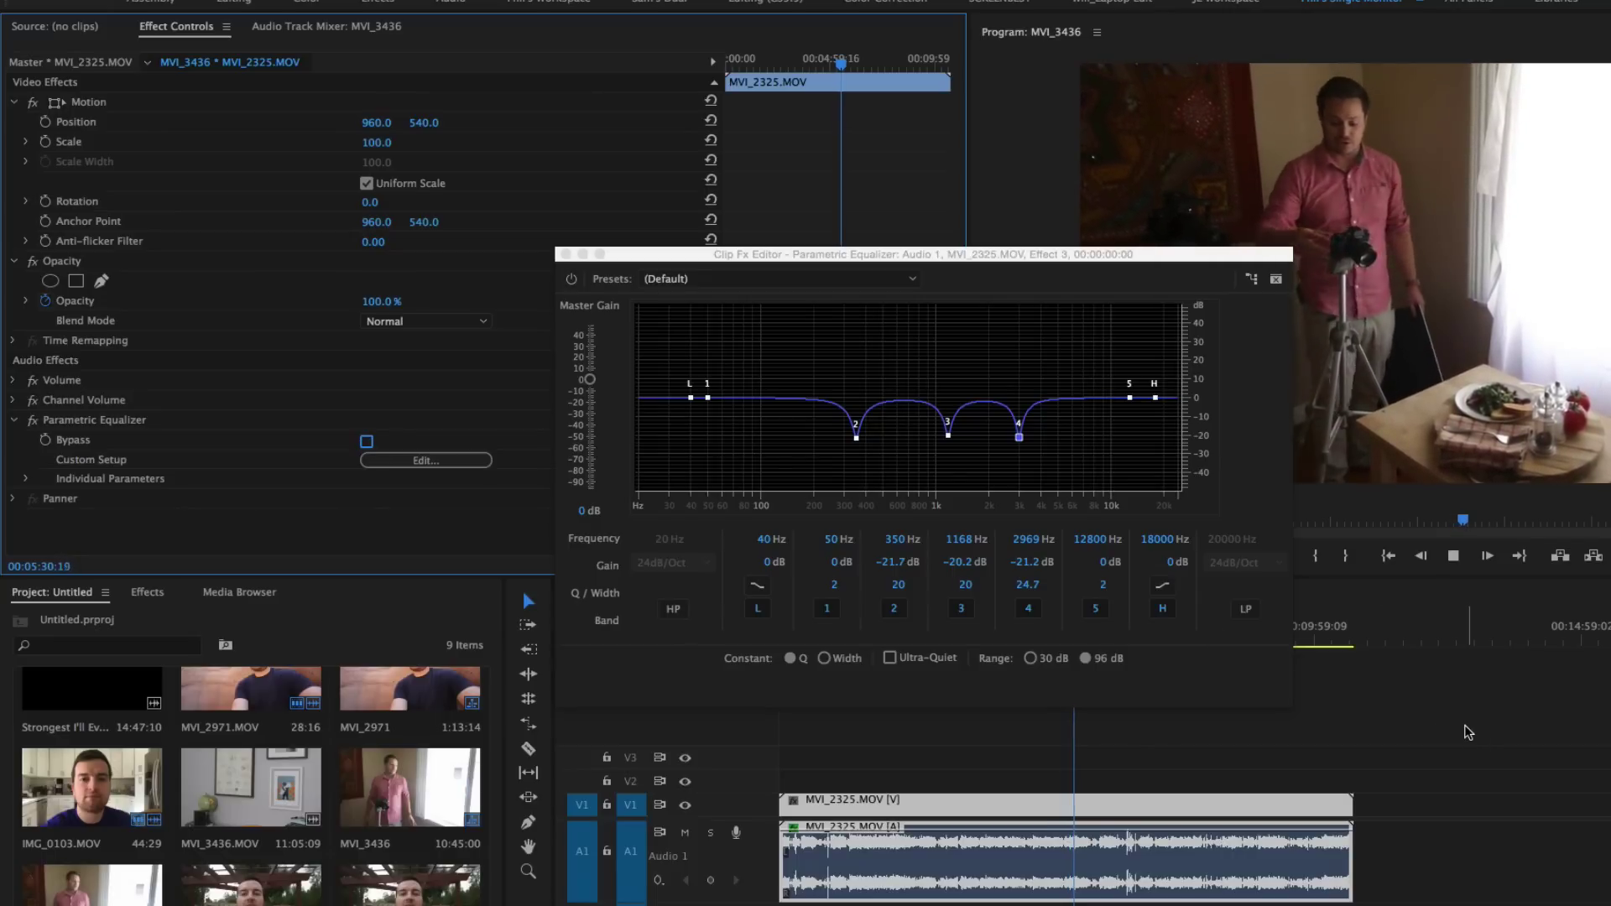
click(1467, 733)
Select the MVI_2325.MOV clip so its equalizer editor shows the three notches again.
click(1232, 804)
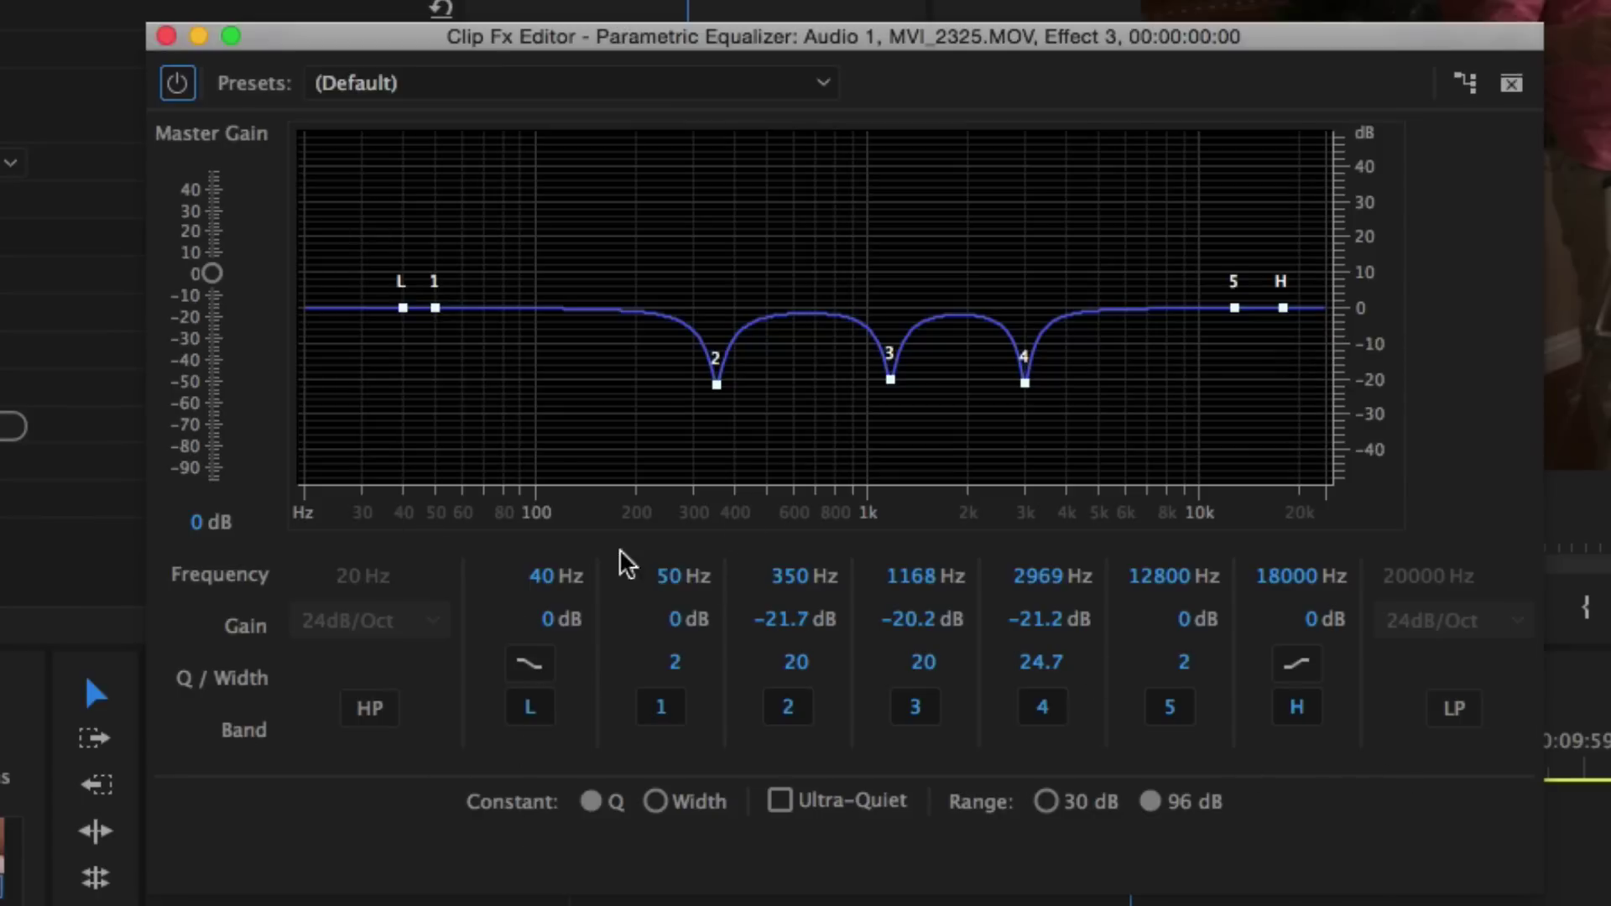
Make the L band a low cut at 100 Hz.
click(539, 708)
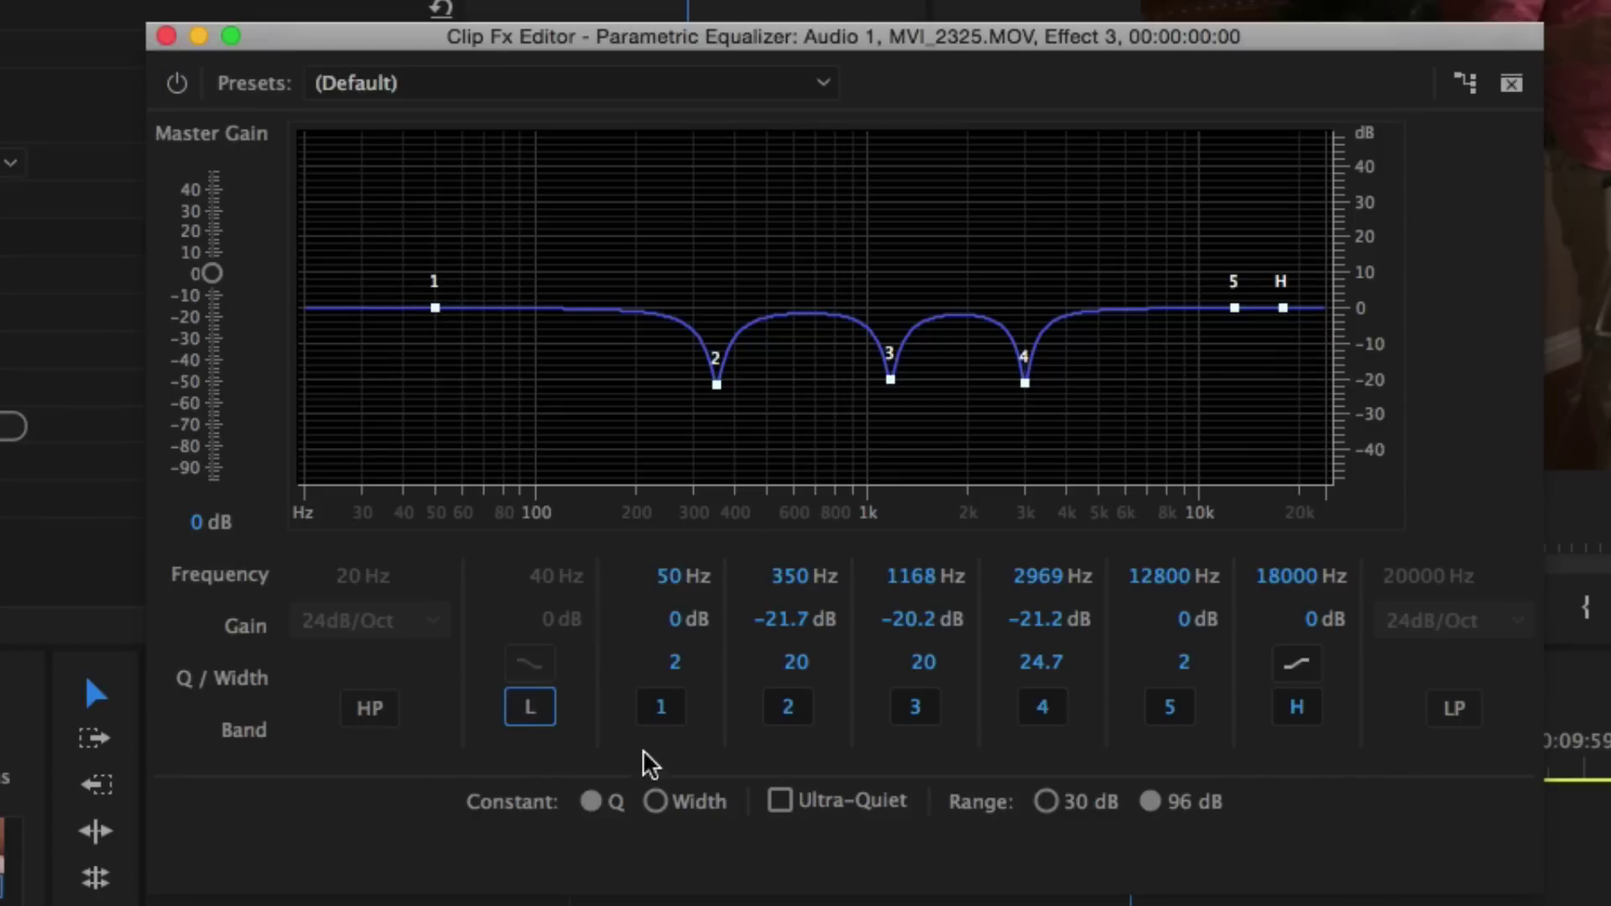
click(553, 705)
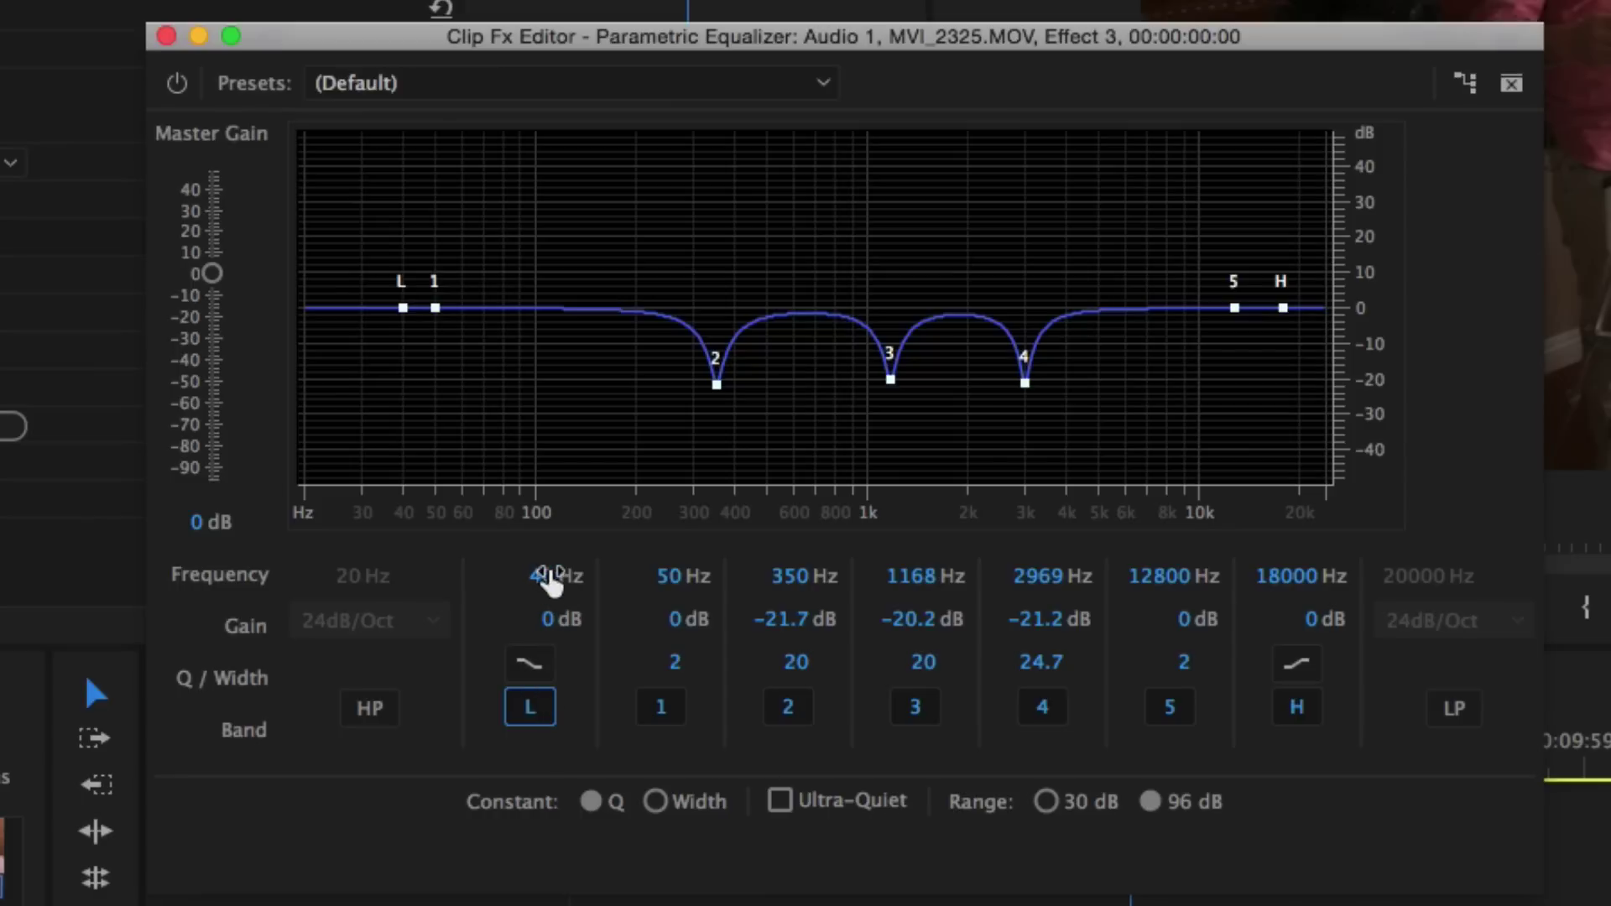
click(532, 665)
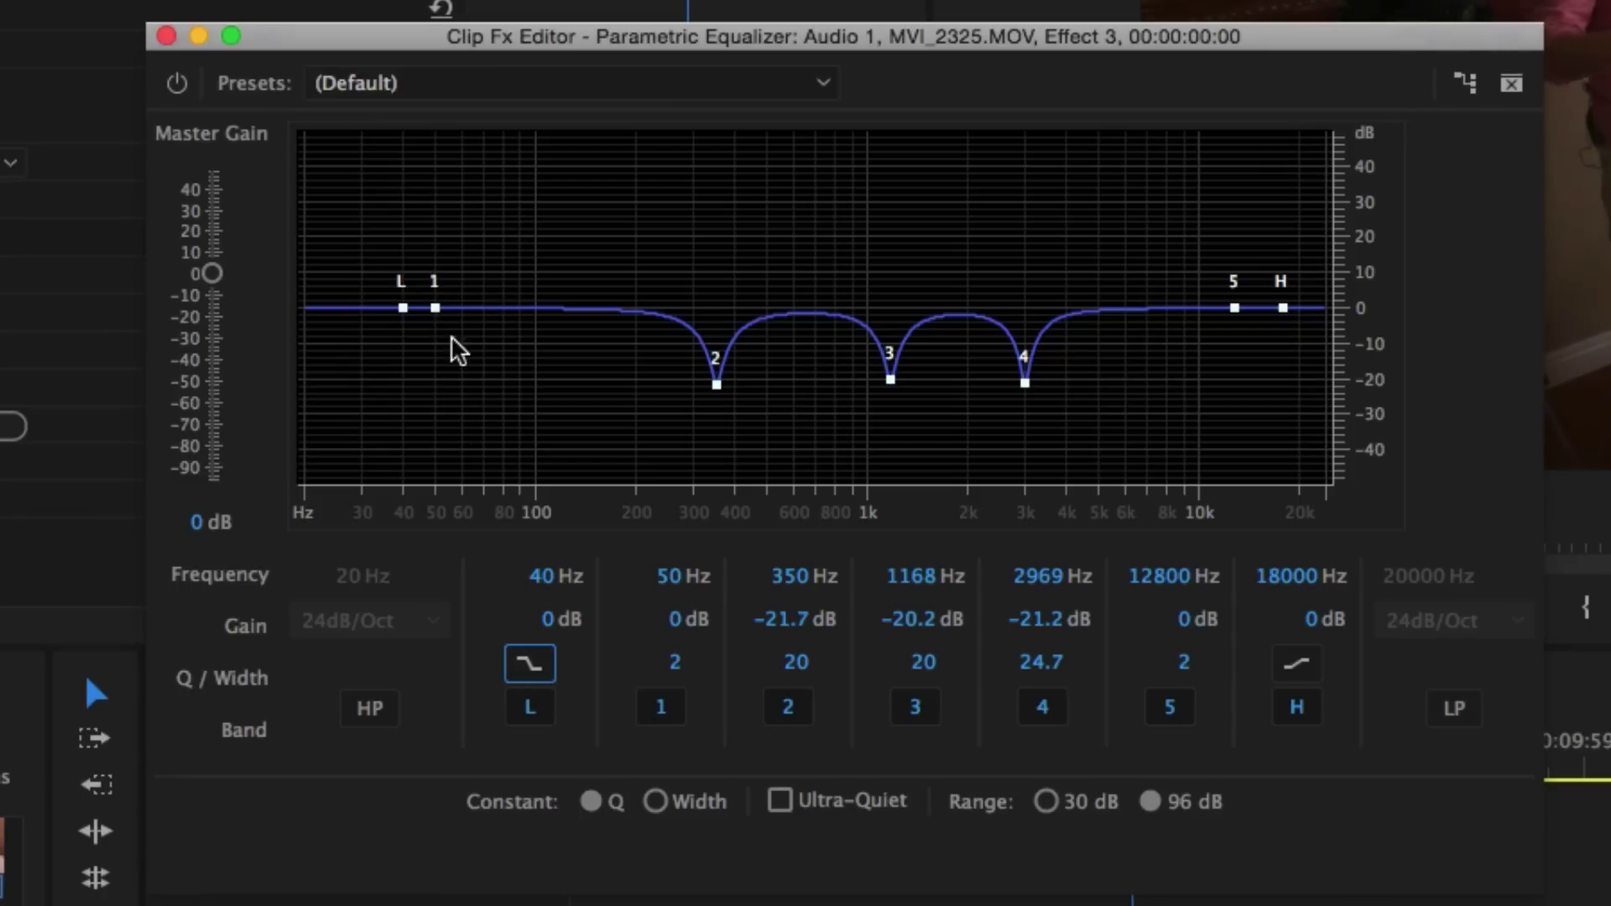
click(549, 577)
text(100)
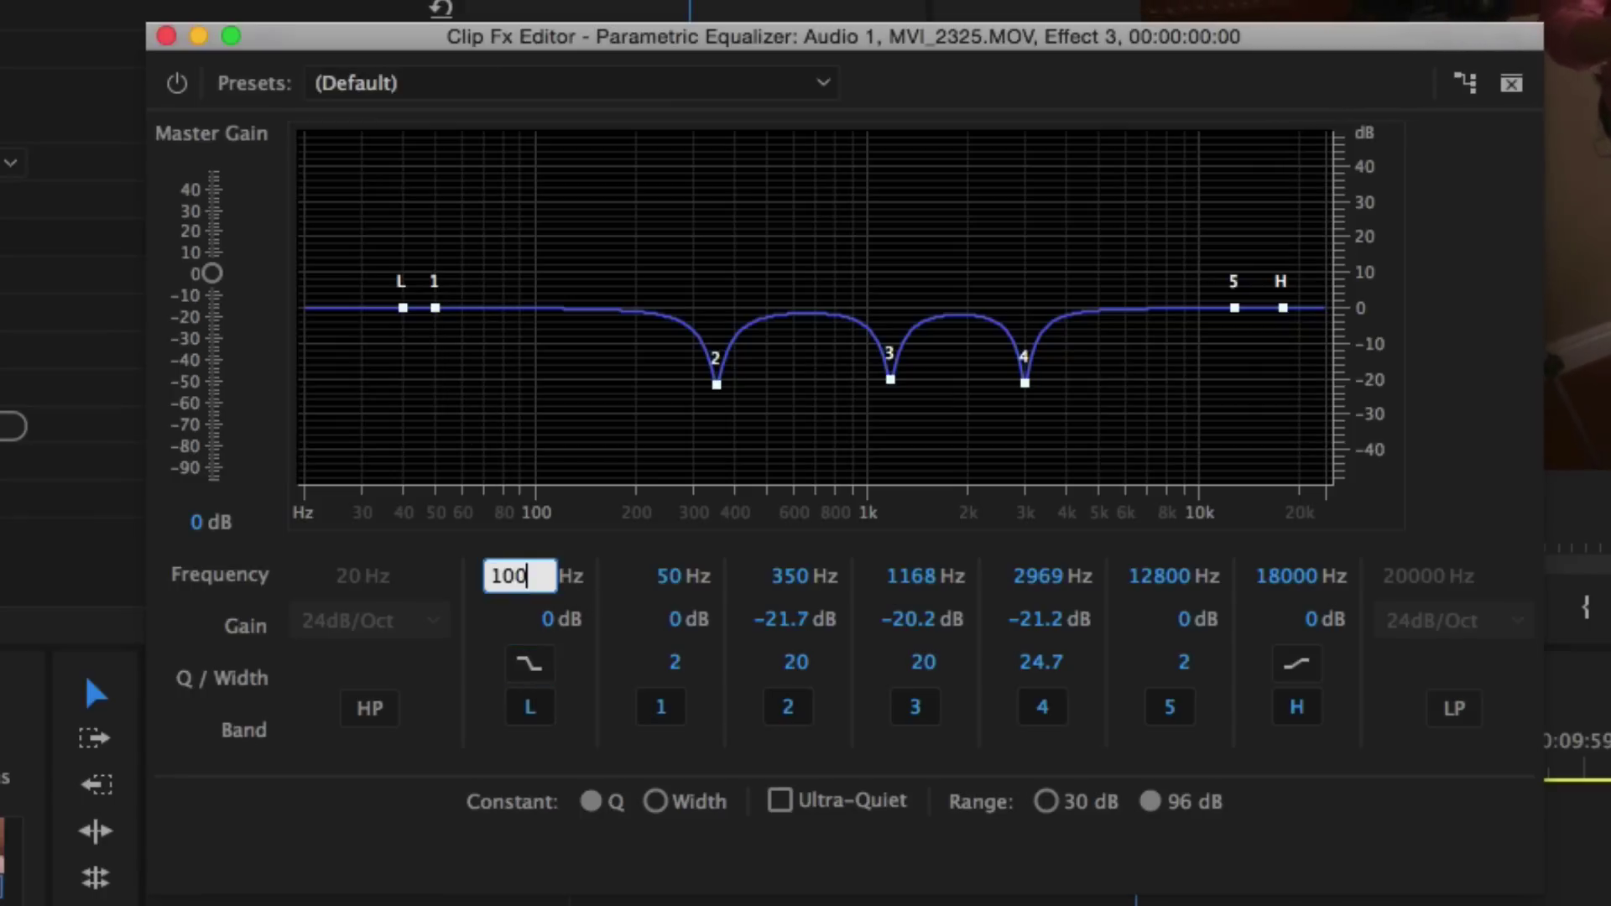
key(Return)
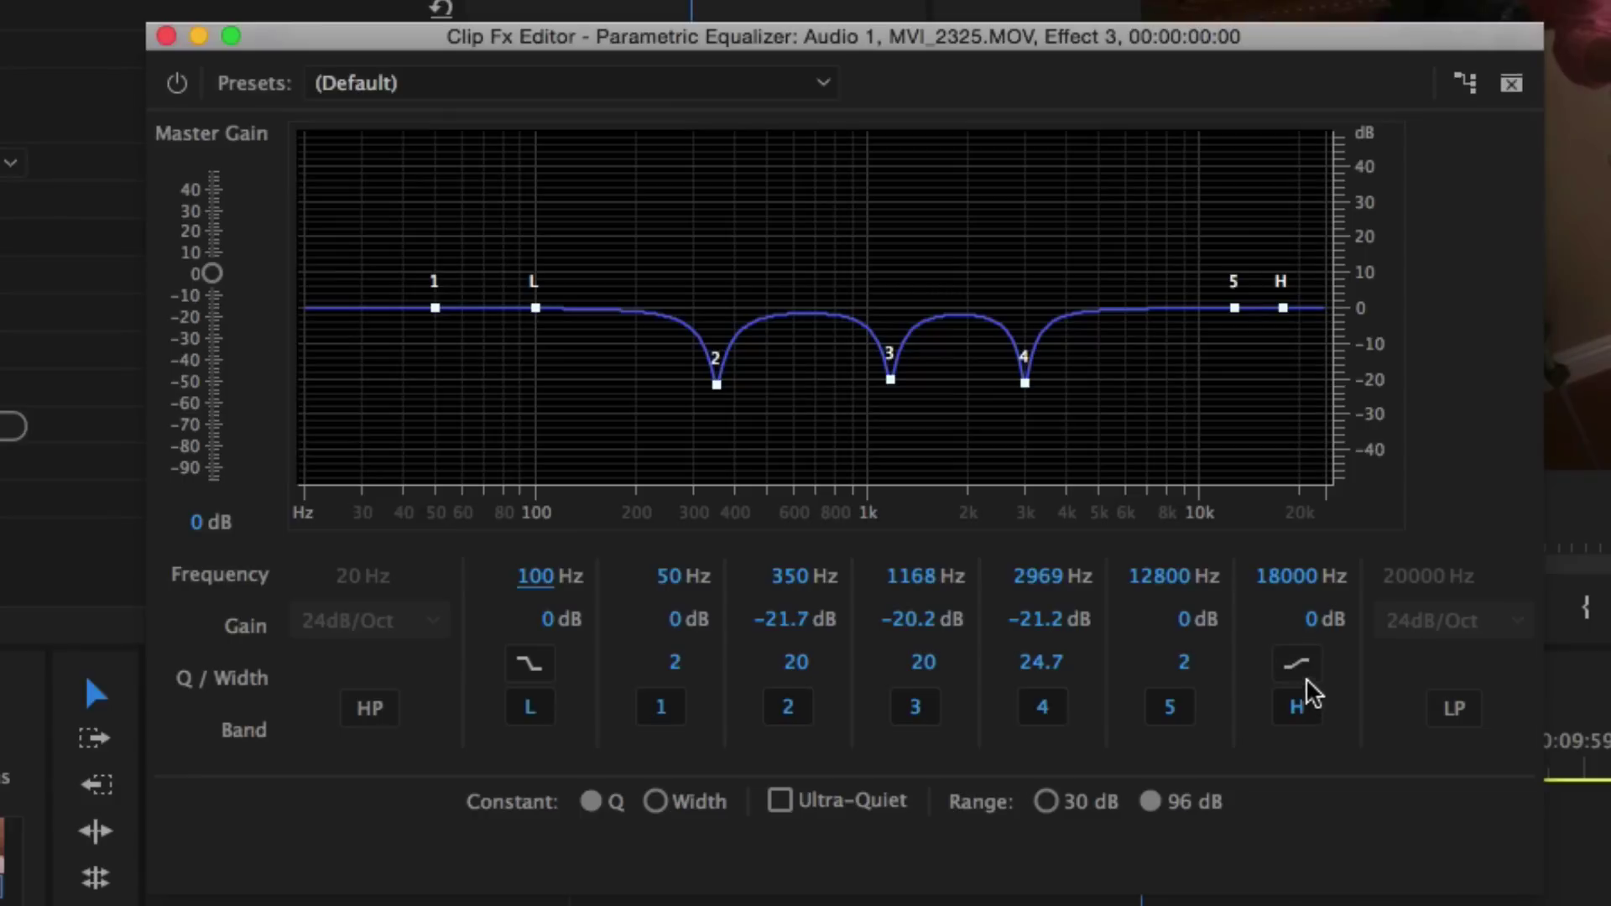
Lower the H band's frequency from 18000 Hz to 6500 Hz.
click(1304, 585)
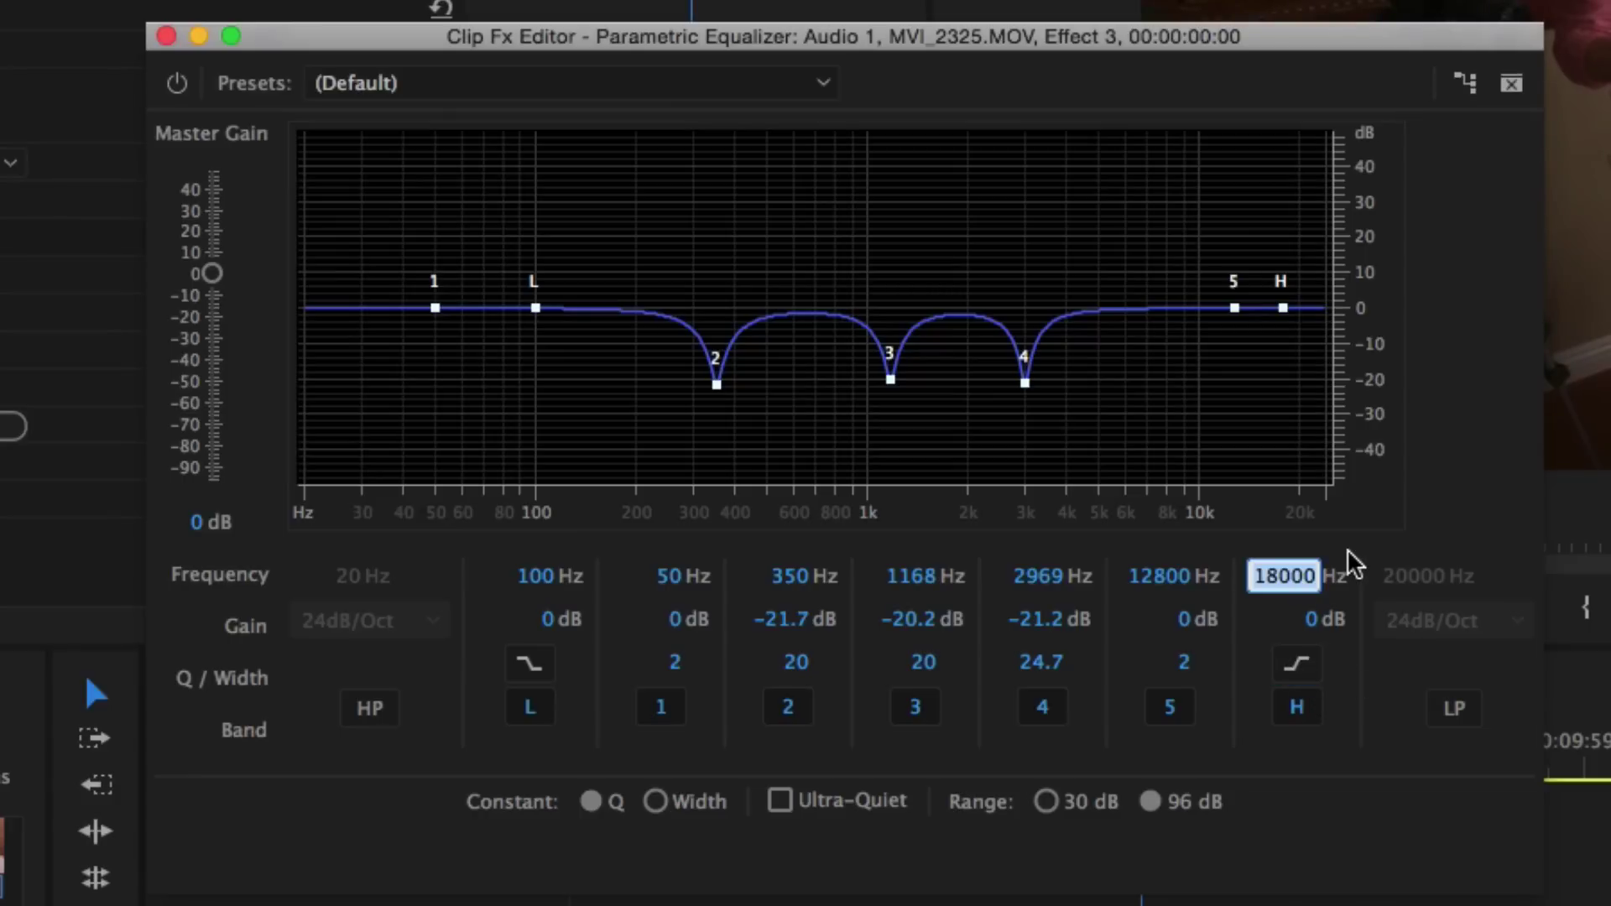
text(65)
key(Return)
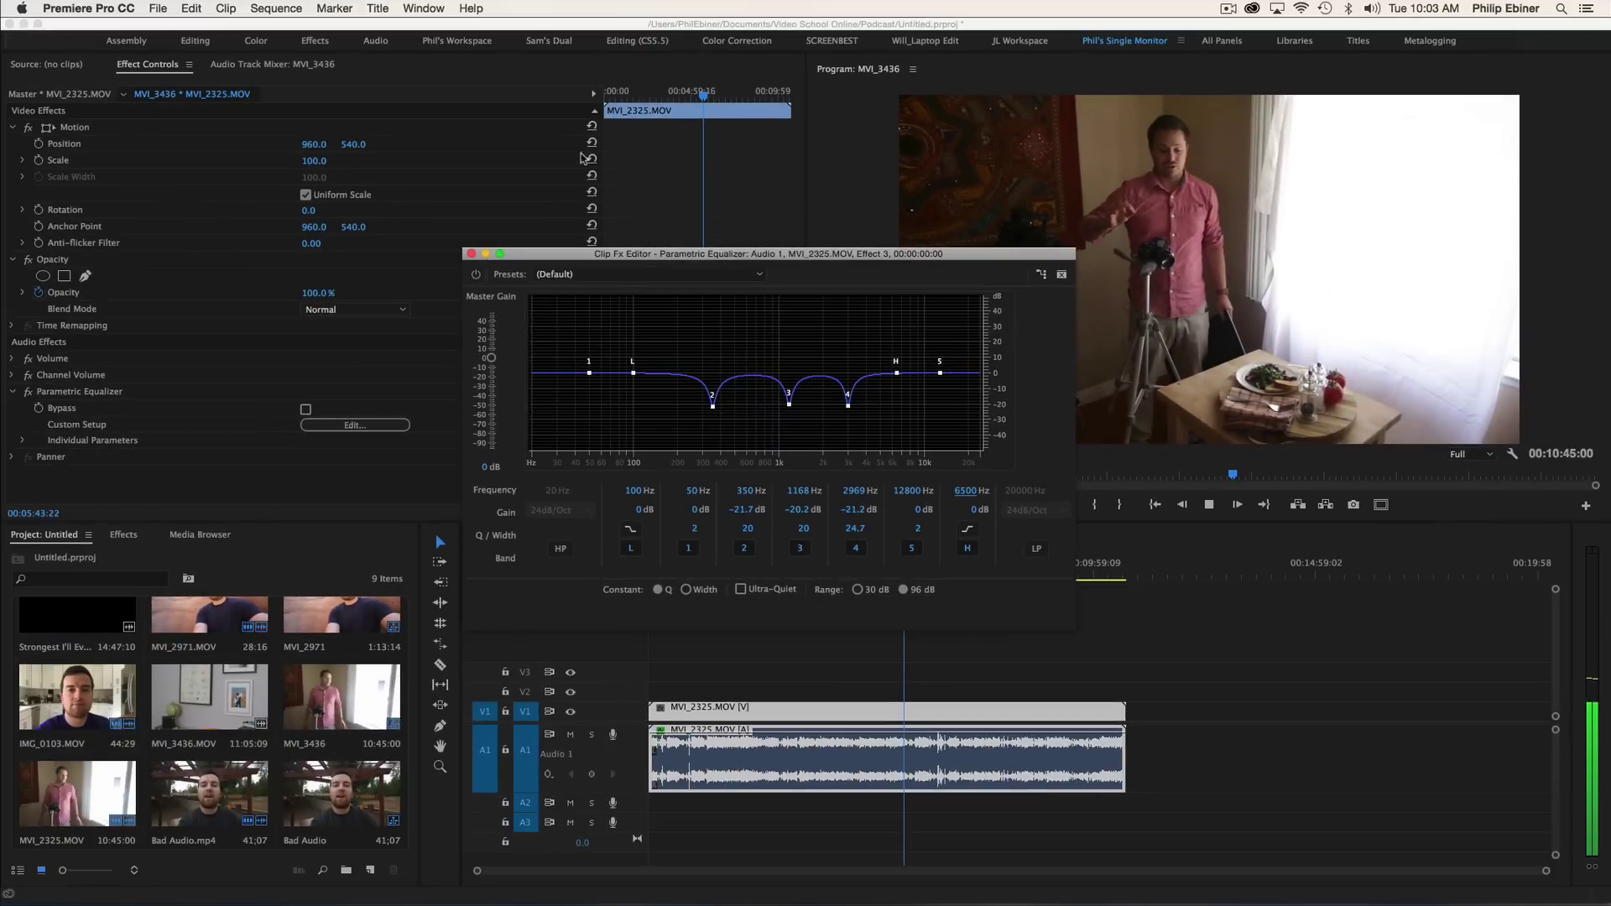
Deselect the clip and stop playback, reopen the equalizer to check the settings, then deselect again.
click(1249, 642)
key(space)
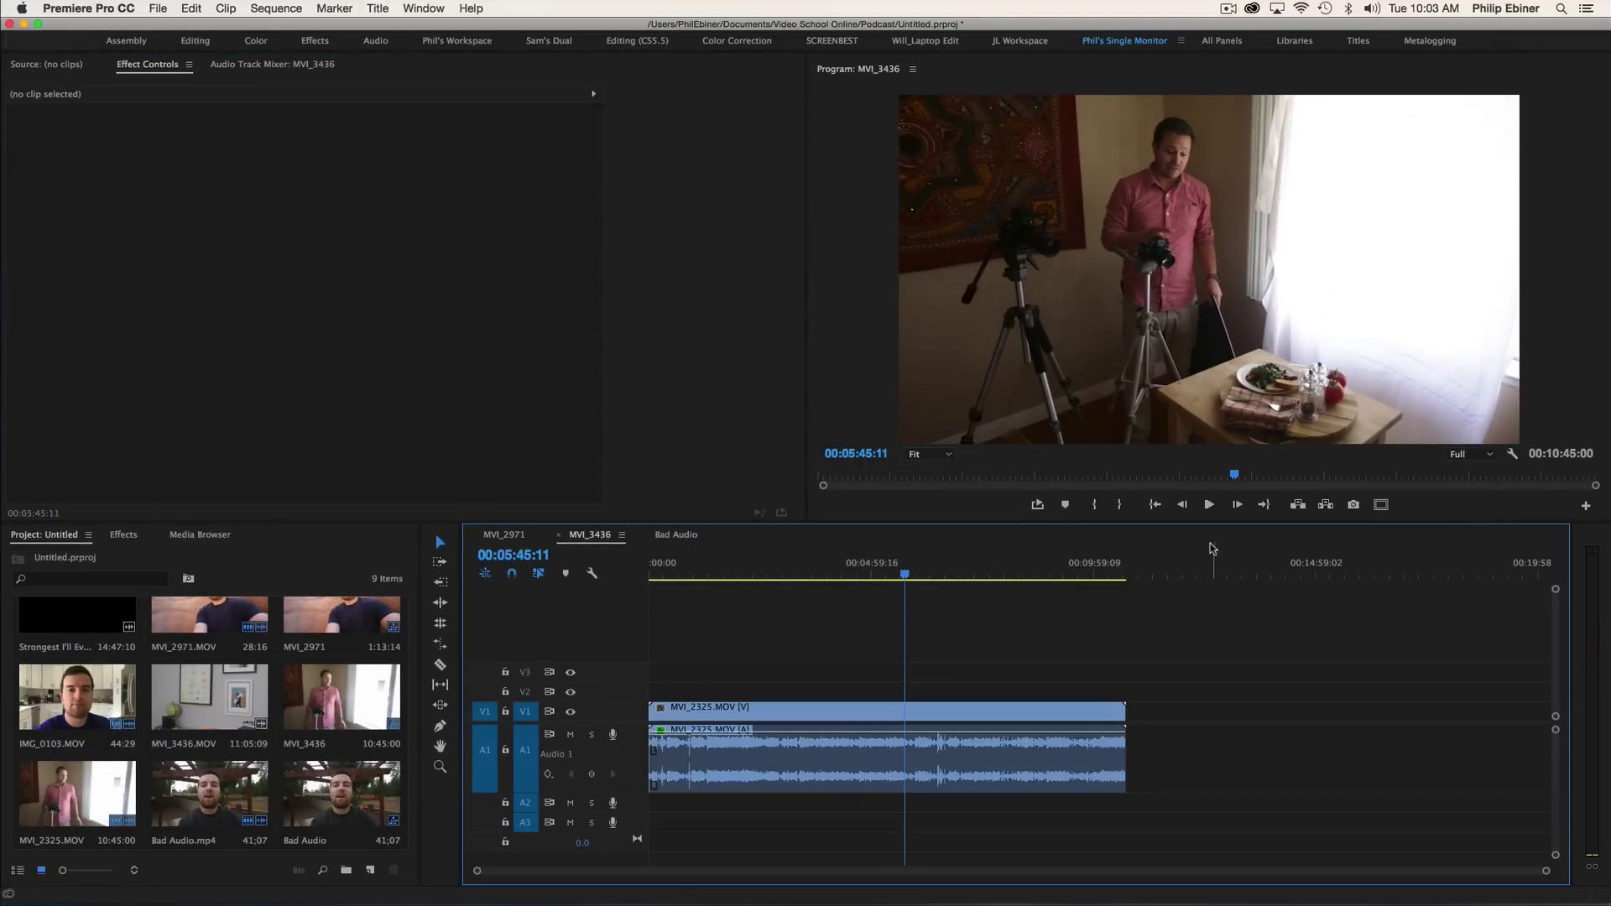
click(918, 718)
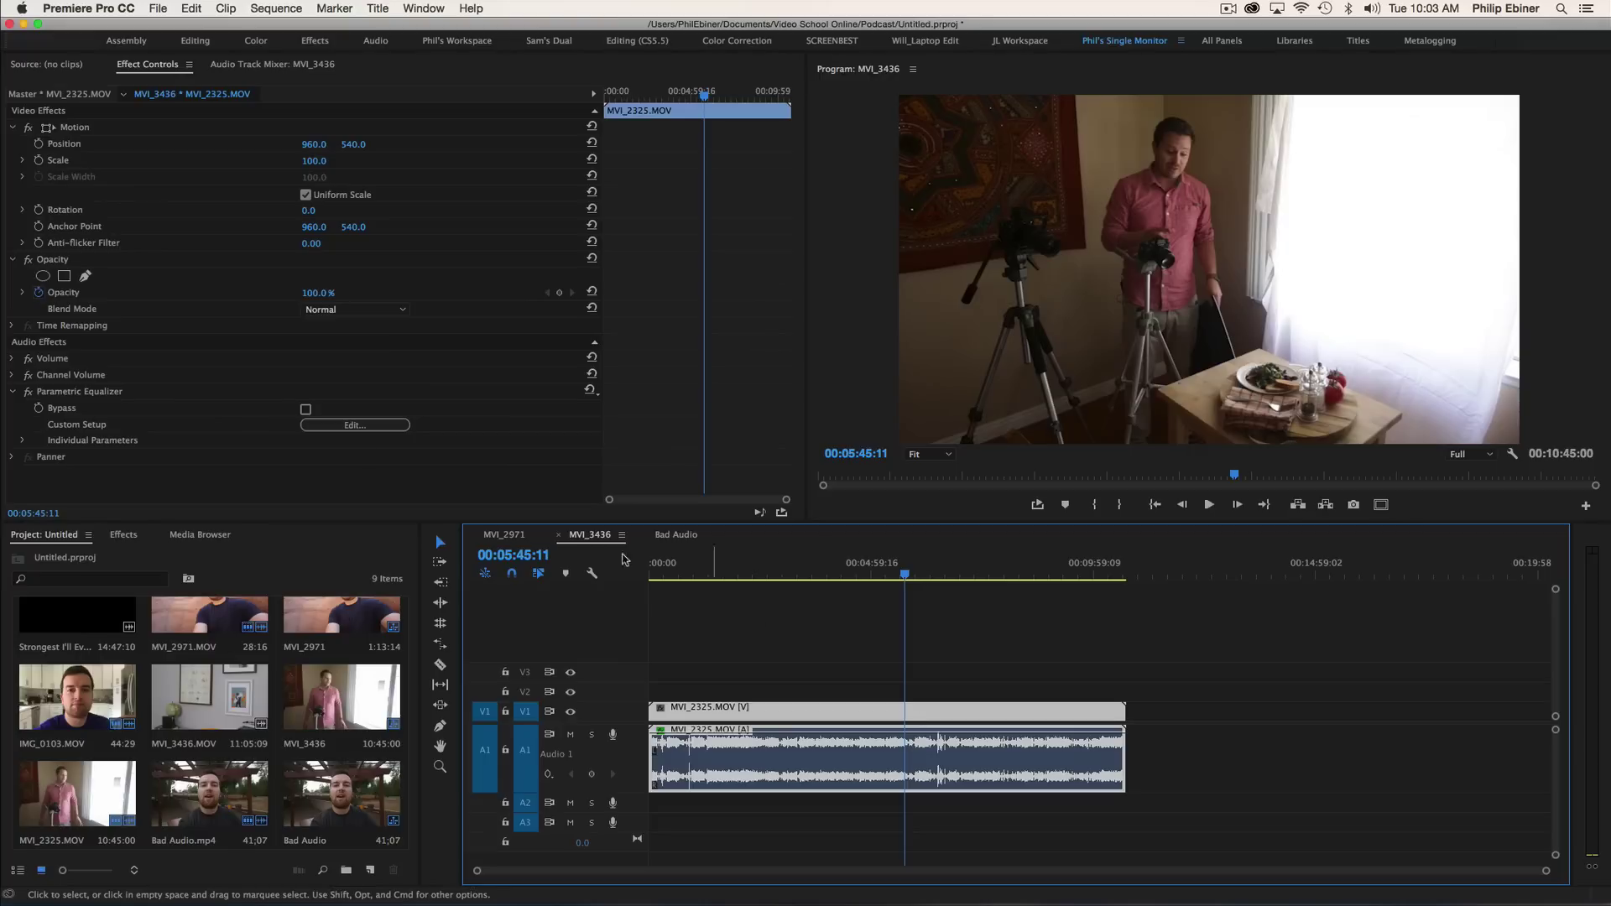
click(383, 427)
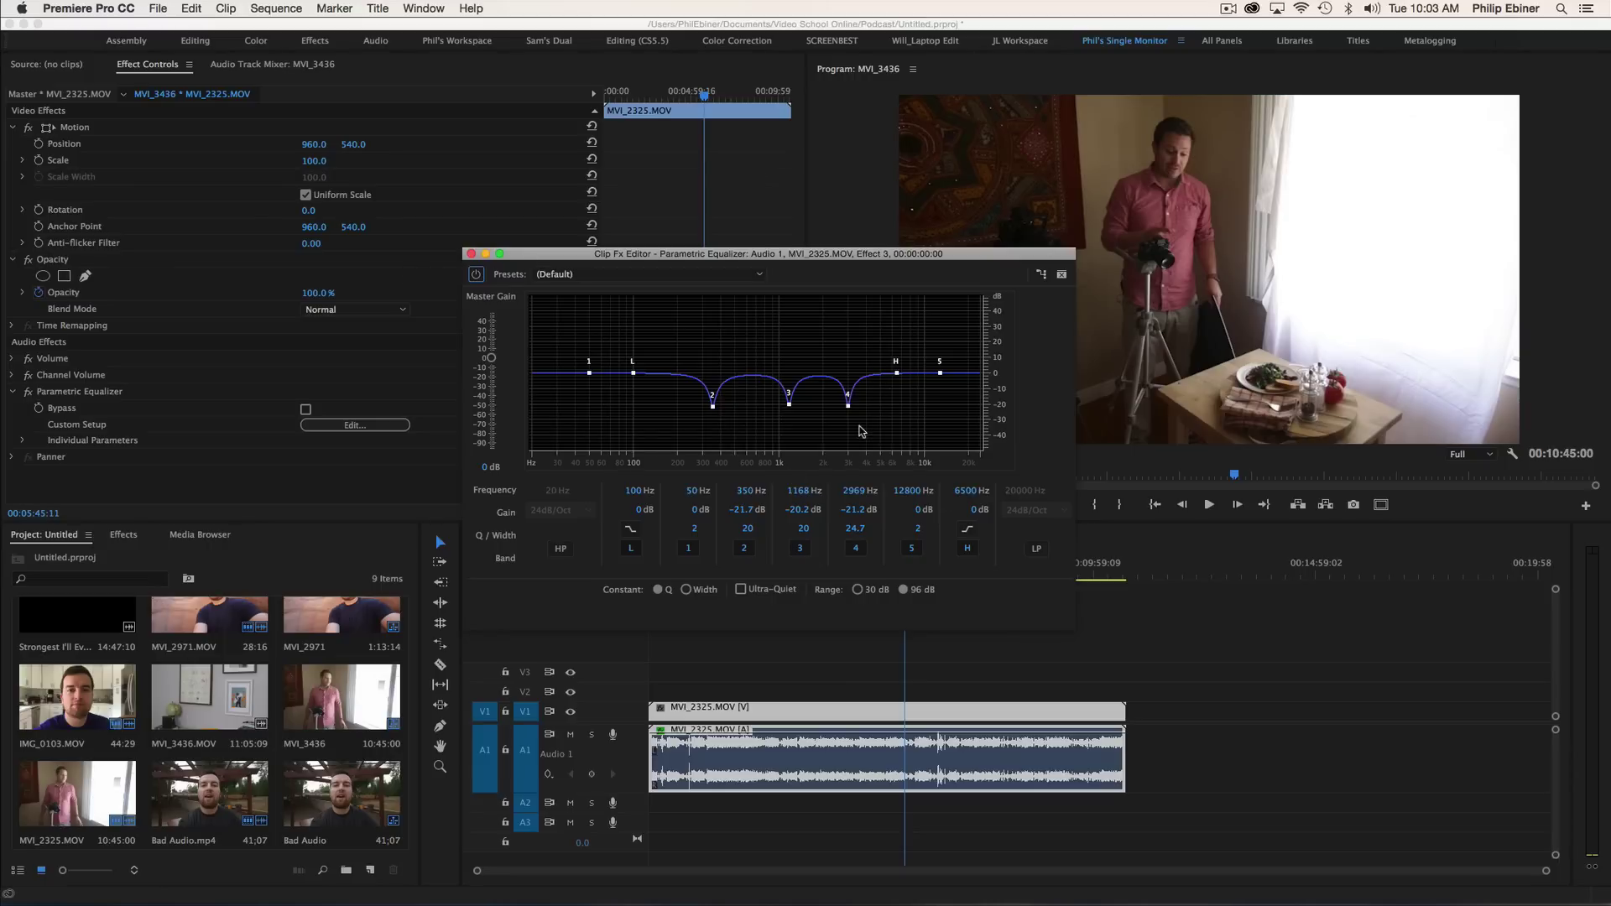
click(1173, 547)
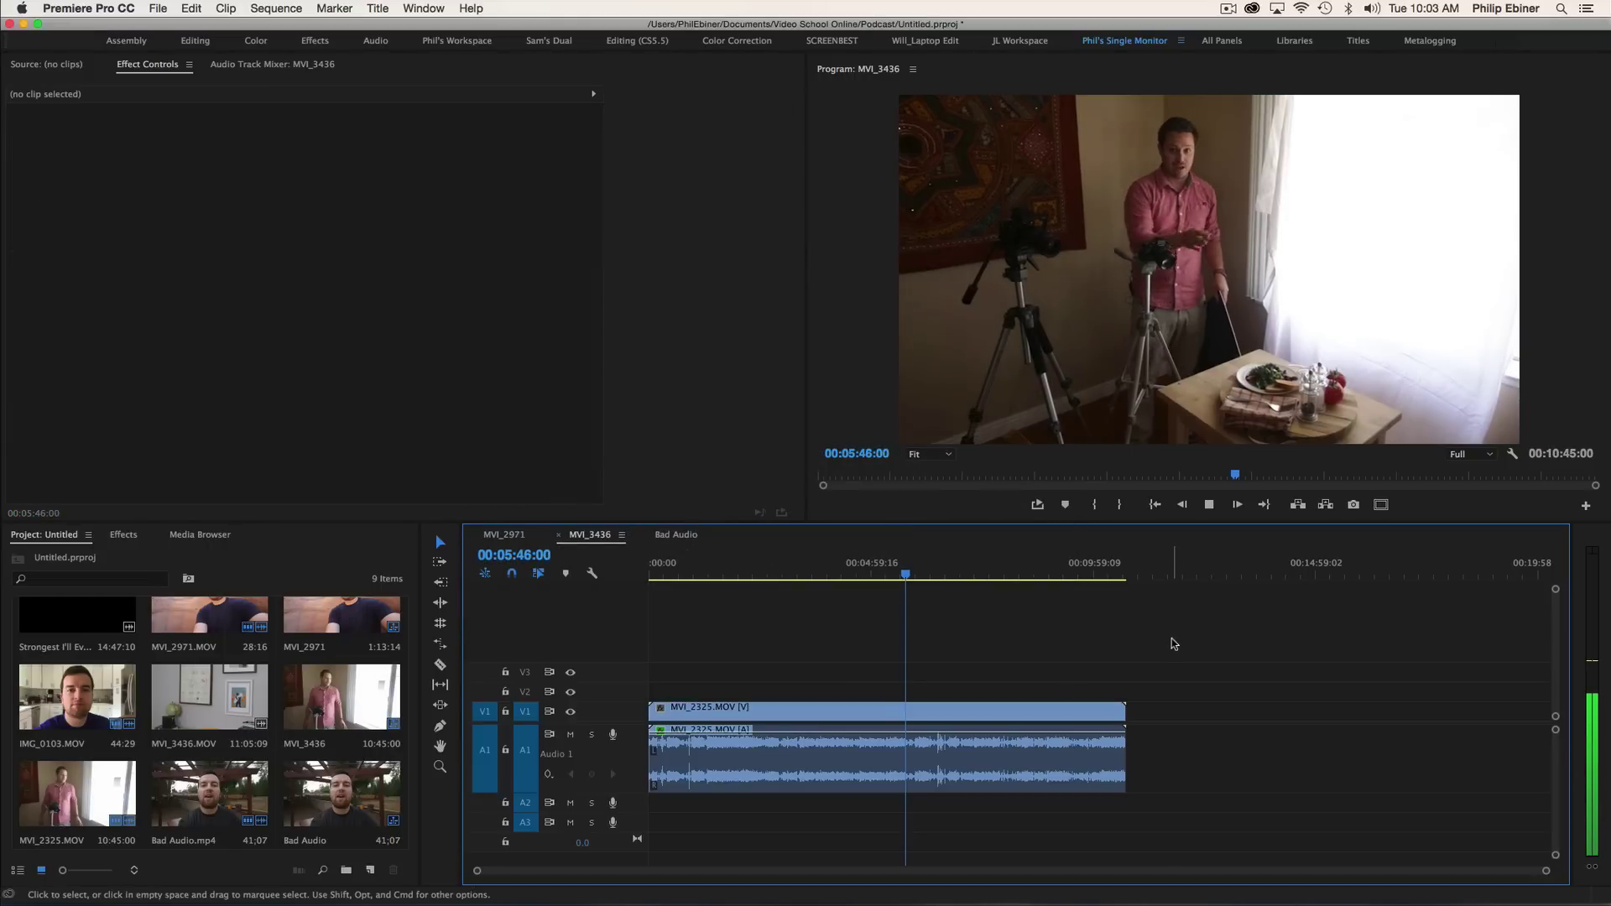